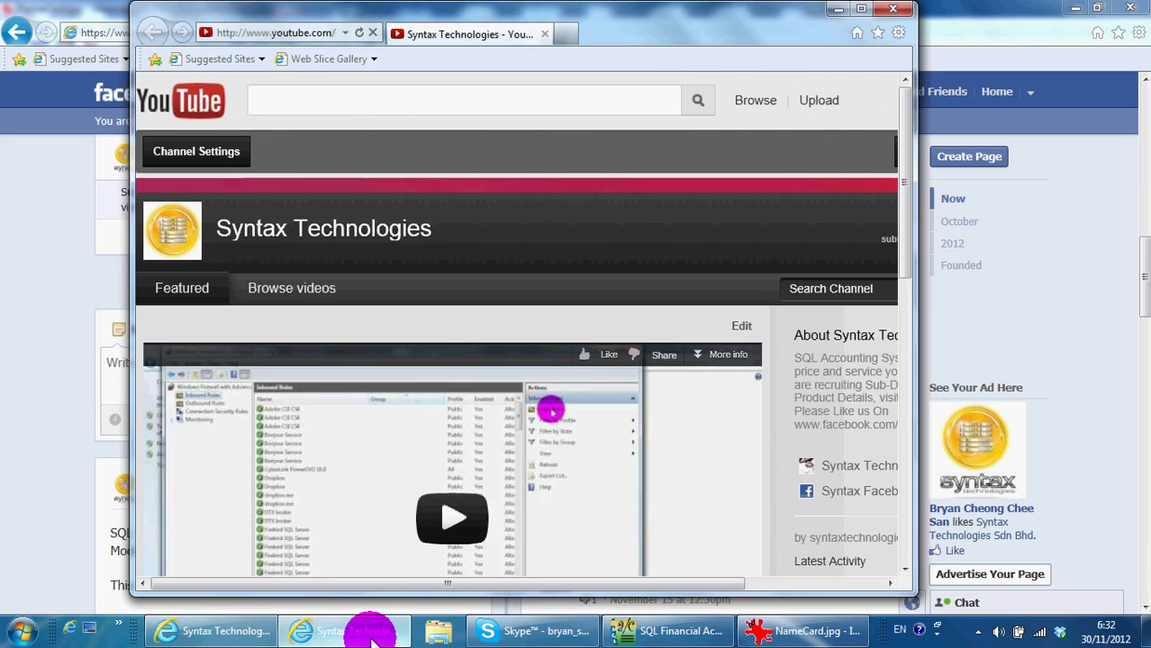
# - Maximize the Internet Explorer window showing the Syntax Technologies YouTube channel
pyautogui.click(858, 10)
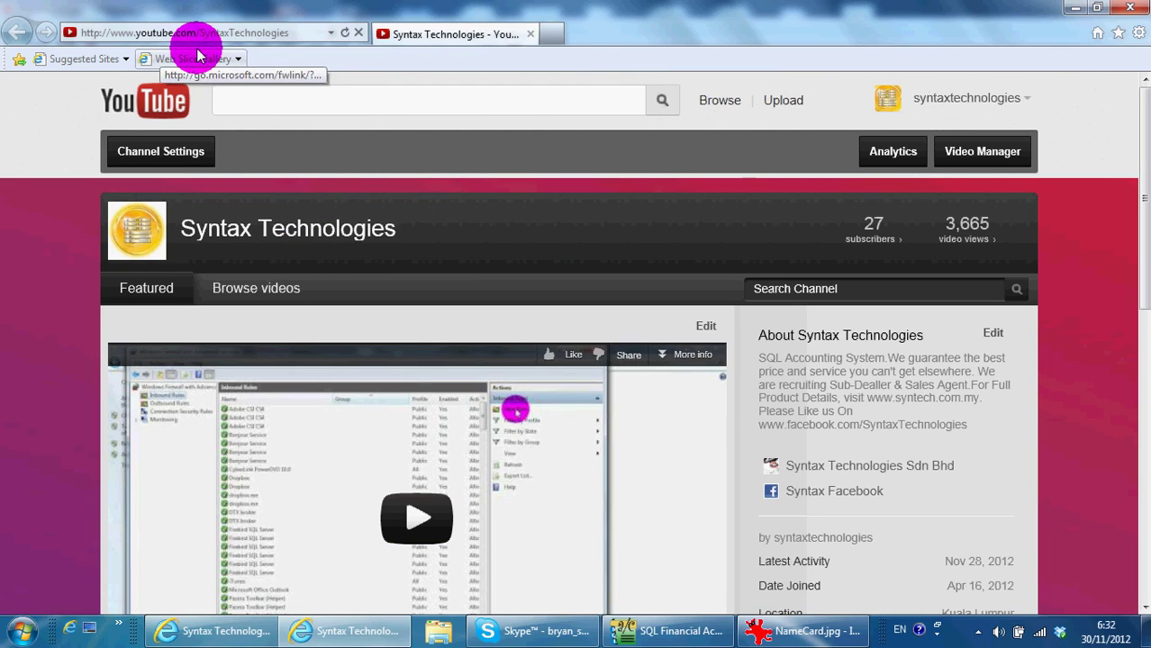
# - Scroll through the channel's uploaded SQL lesson videos, then return to SQL Financial Accounting
pyautogui.click(268, 289)
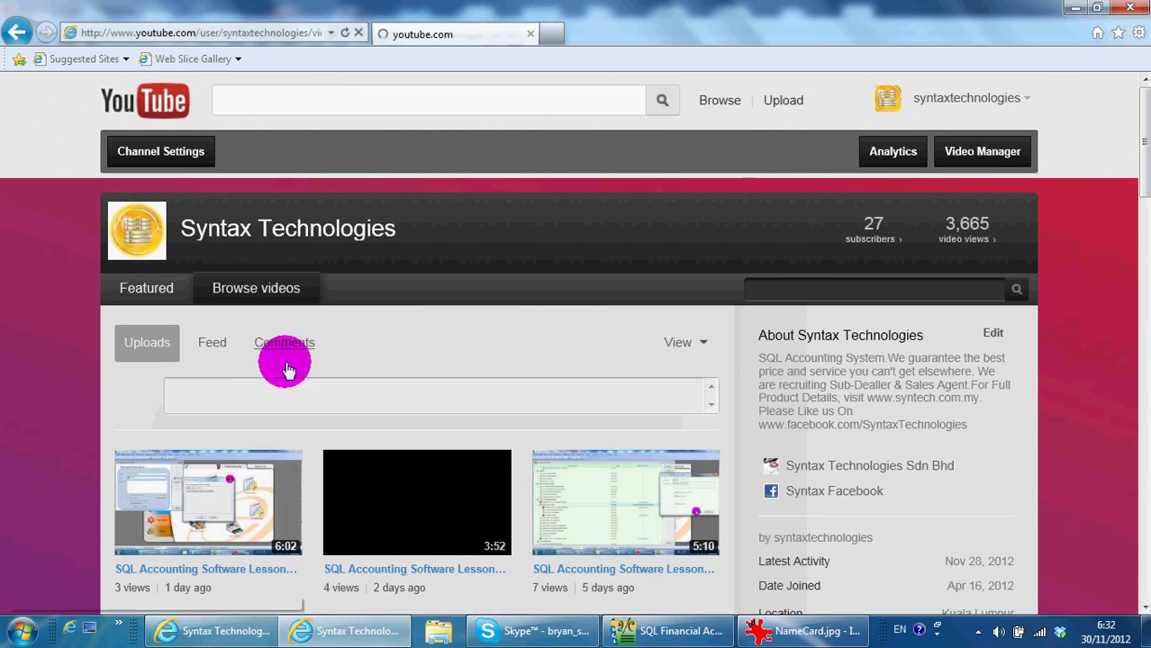
pyautogui.scroll(-1, 7, 430)
pyautogui.scroll(-7, 7, 430)
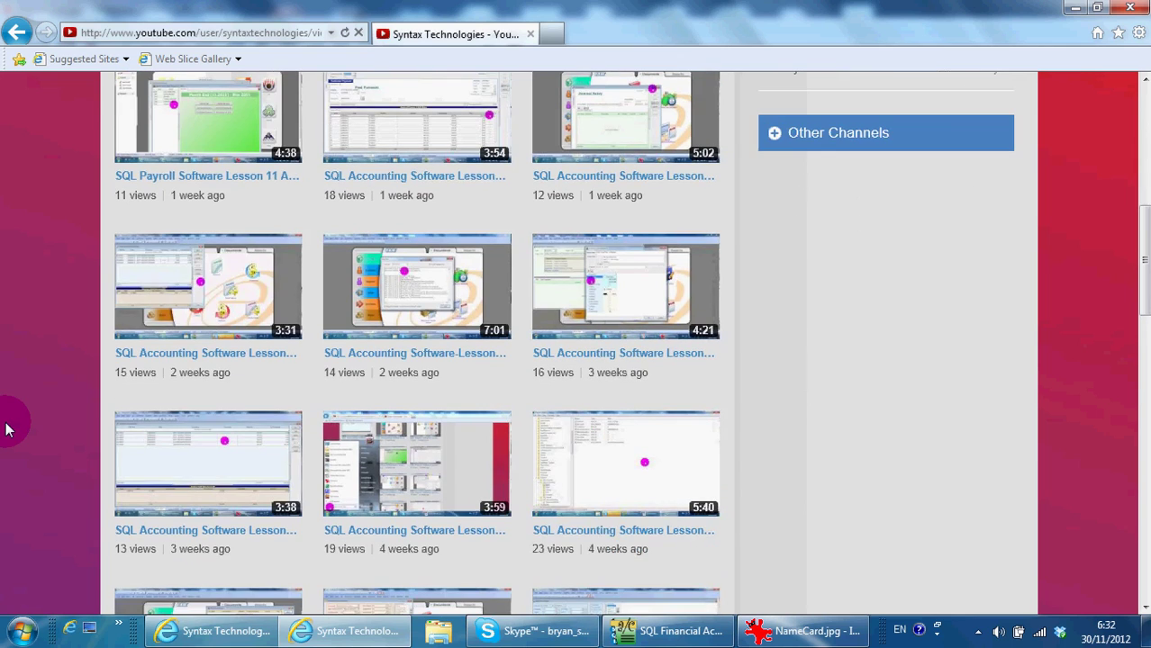
pyautogui.click(256, 289)
pyautogui.scroll(-8, 256, 293)
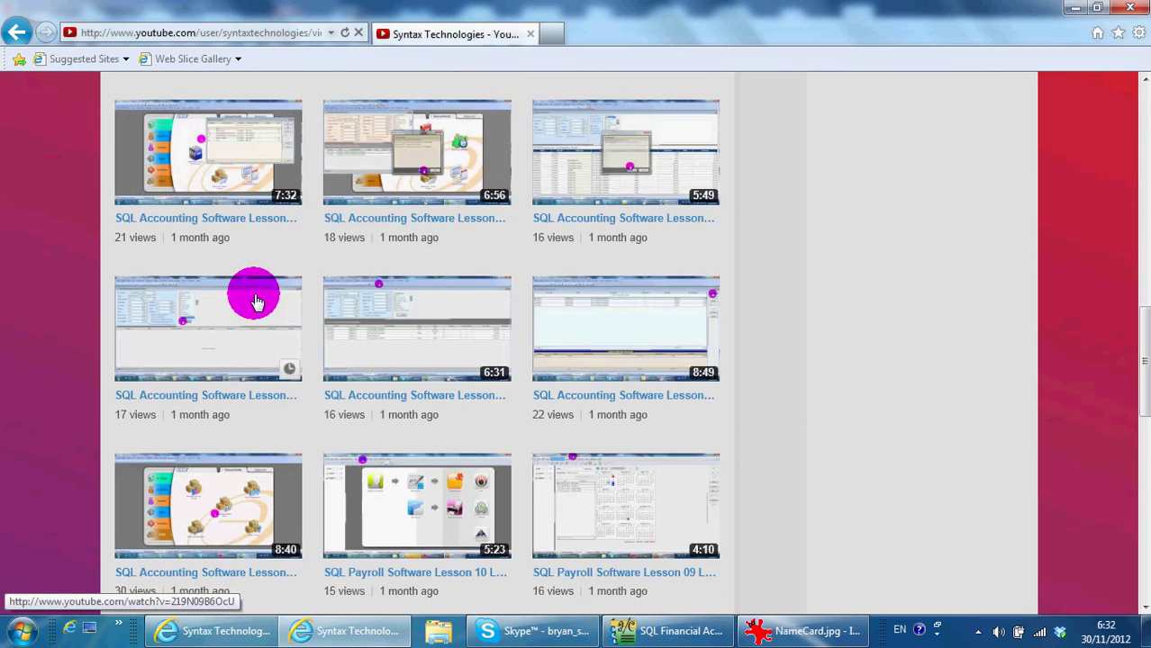
pyautogui.scroll(-1, 330, 298)
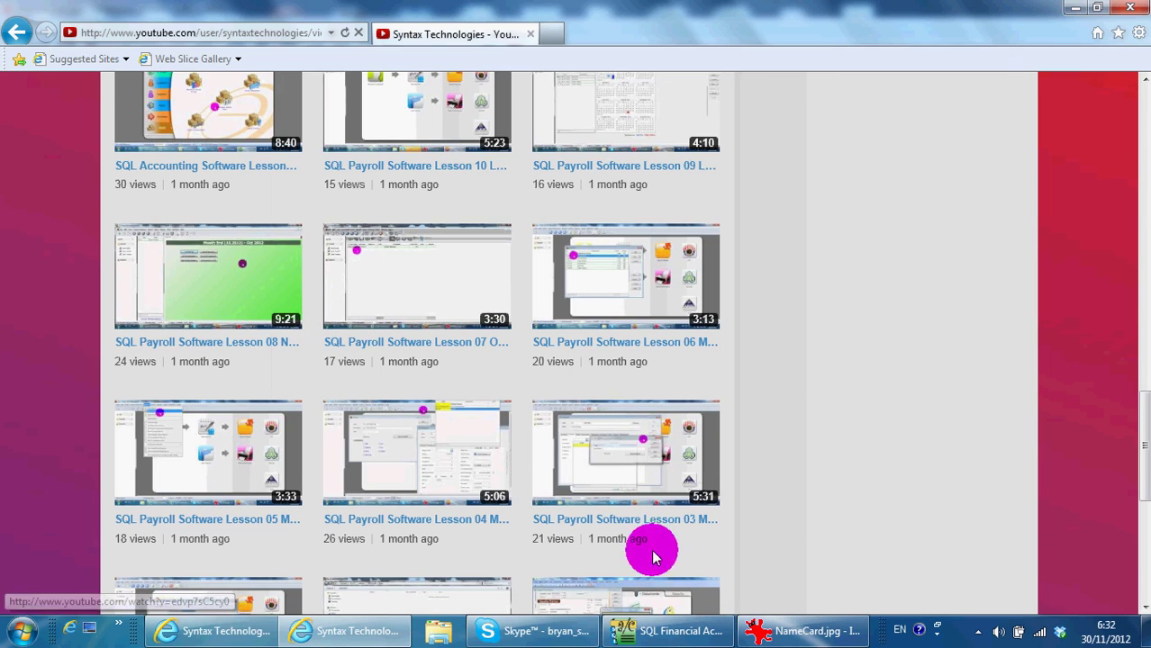
pyautogui.click(662, 632)
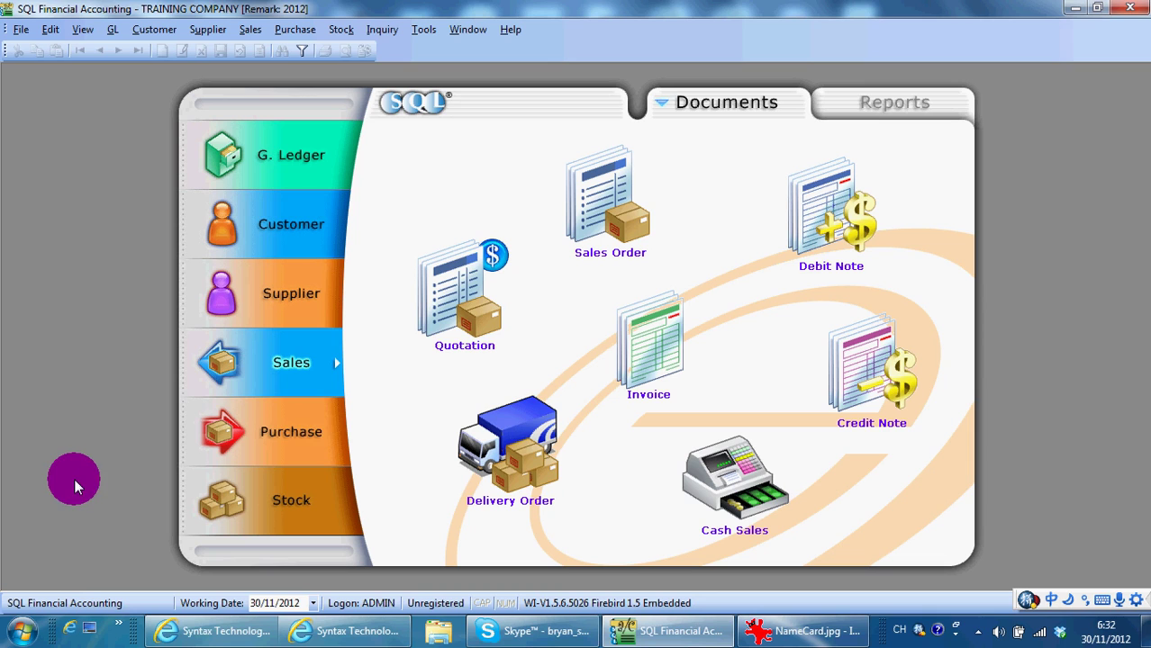
# - Open Control Panel's Region and Language settings on the Keyboards and Languages tab
pyautogui.click(25, 633)
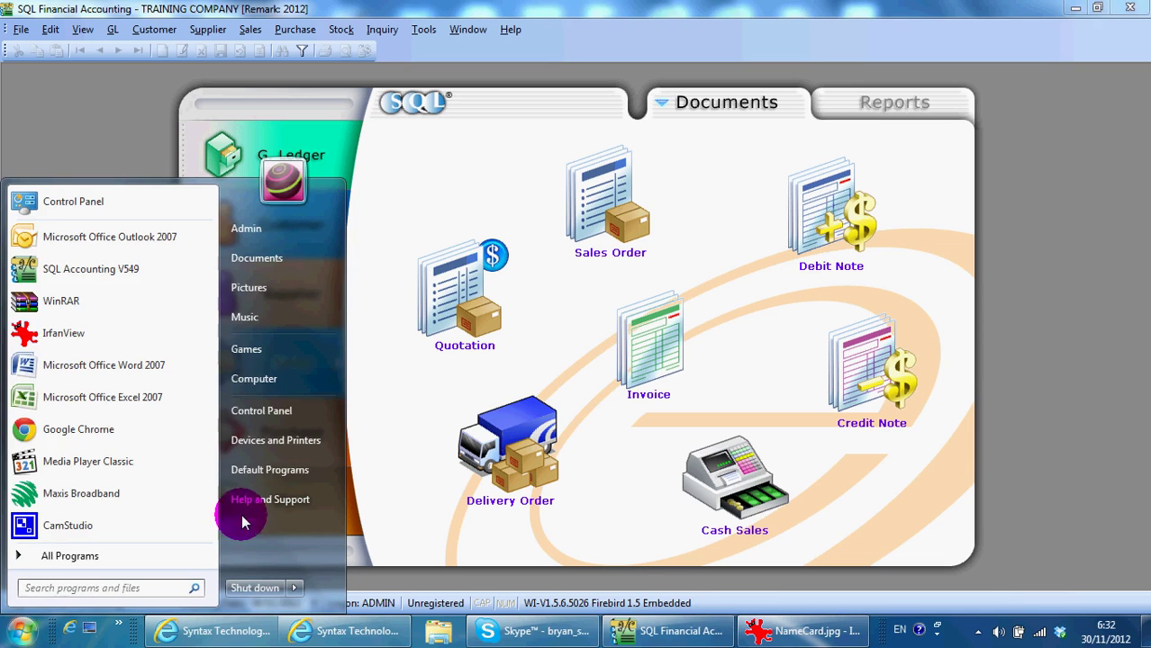
pyautogui.click(273, 414)
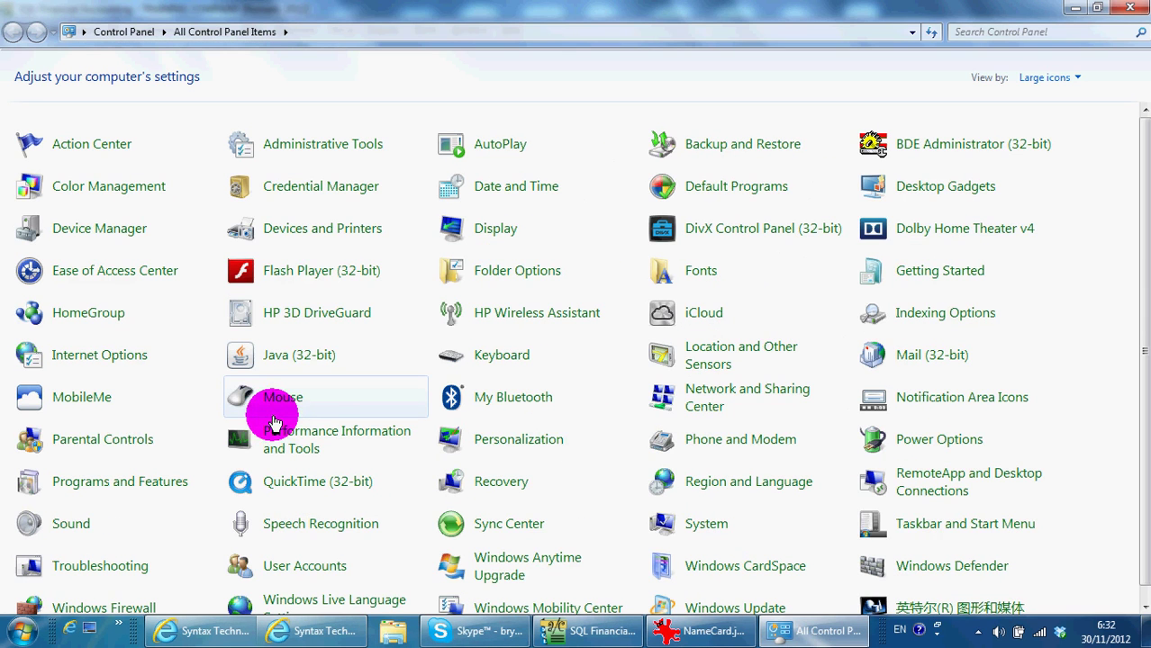
pyautogui.click(780, 487)
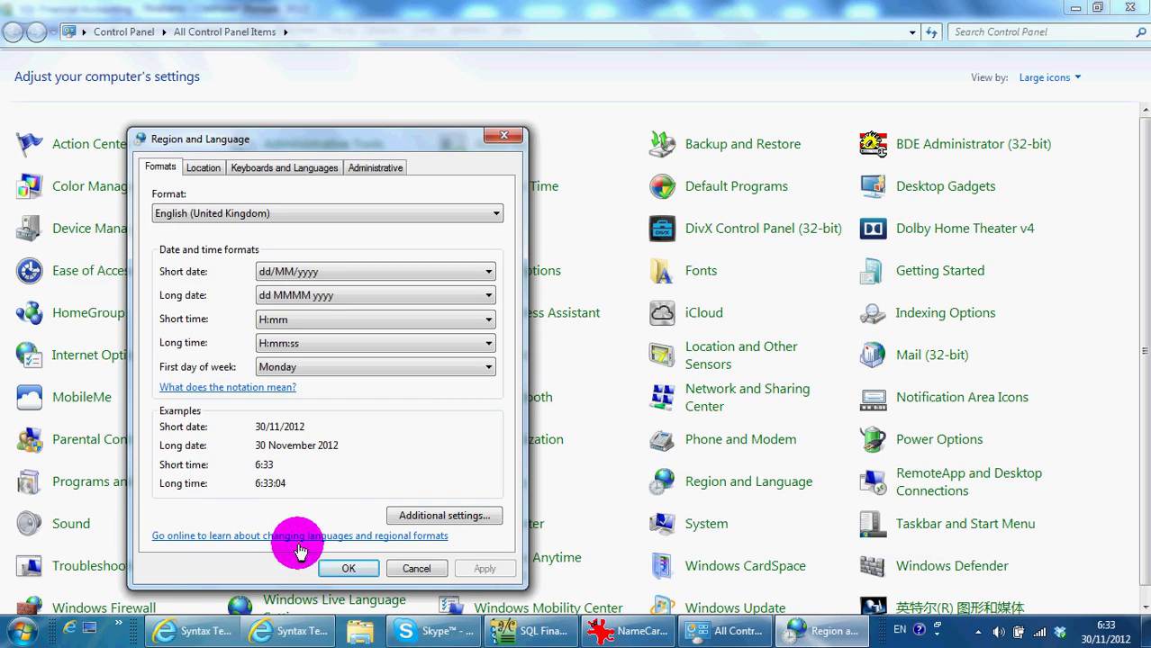
pyautogui.click(266, 174)
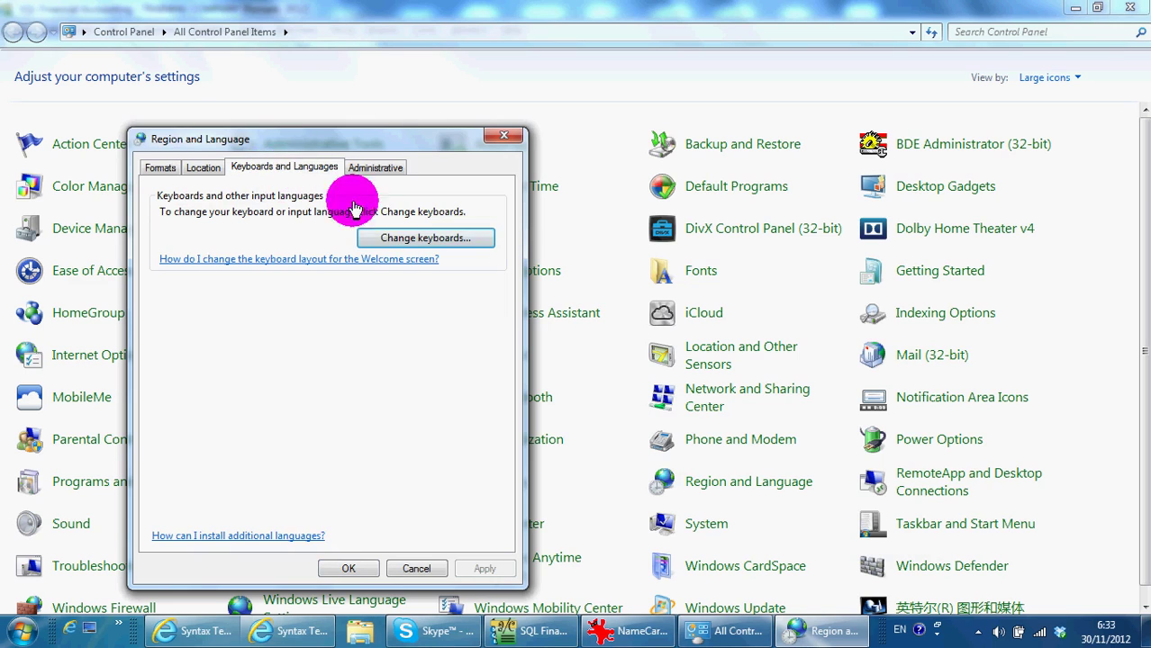
# - Open the installed input languages and keep English (United States) - US as default
pyautogui.click(389, 241)
pyautogui.click(455, 263)
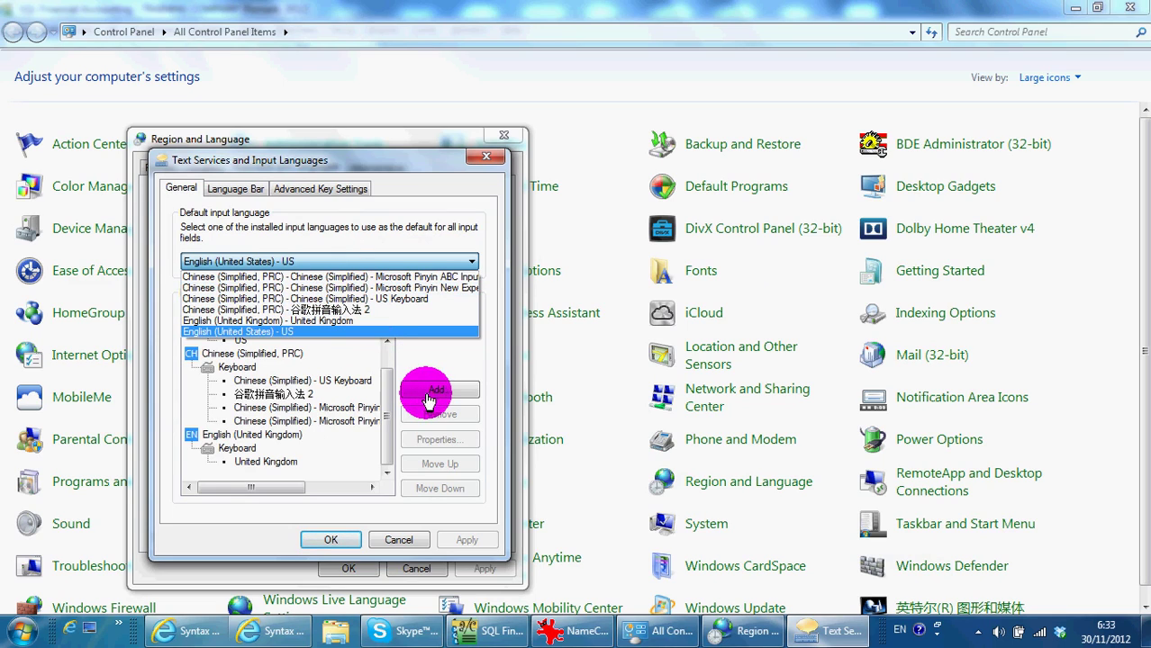
pyautogui.click(434, 332)
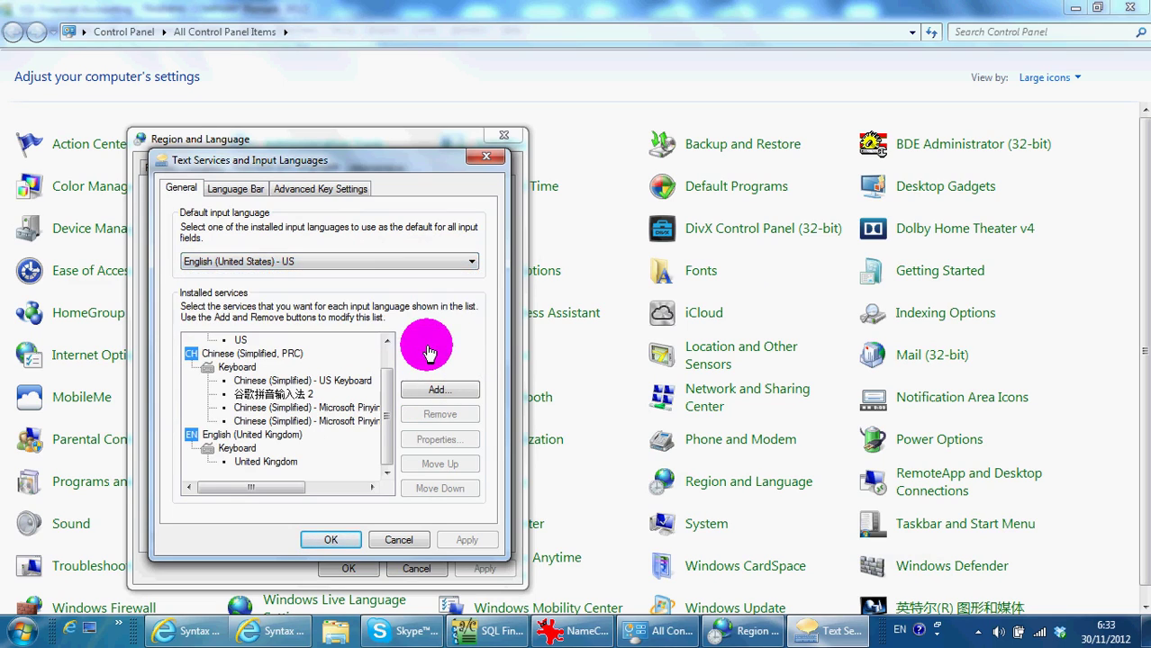
# - Browse the available Chinese keyboards in Add Input Language, then close it unchanged
pyautogui.click(441, 394)
pyautogui.scroll(-6, 308, 334)
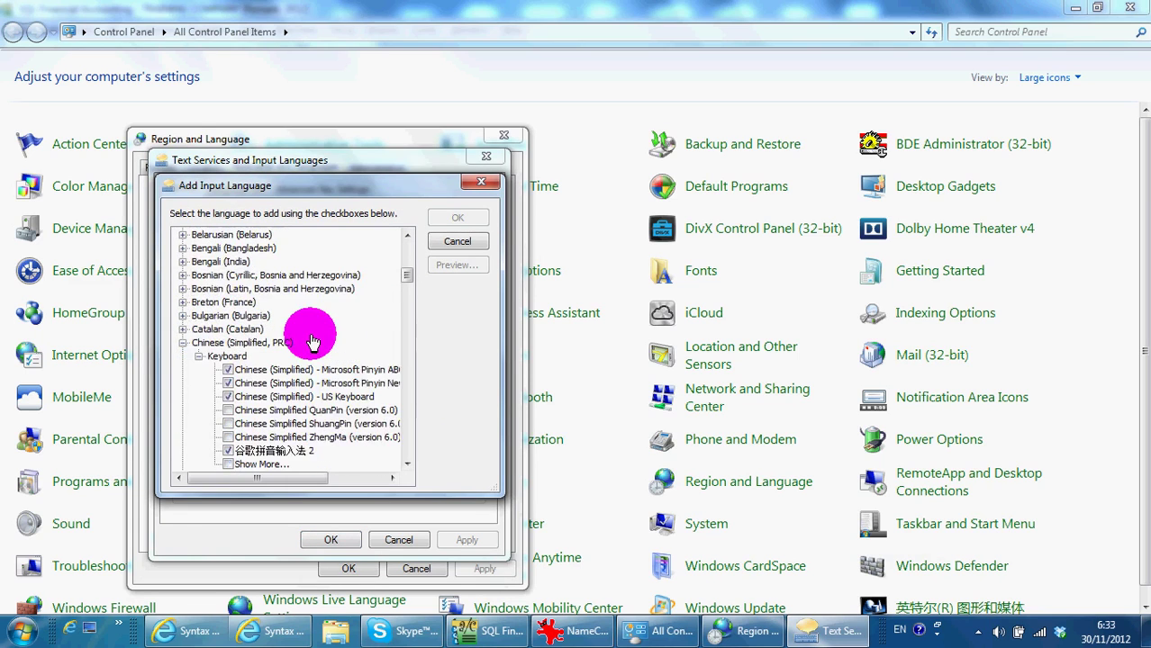
pyautogui.scroll(3, 310, 341)
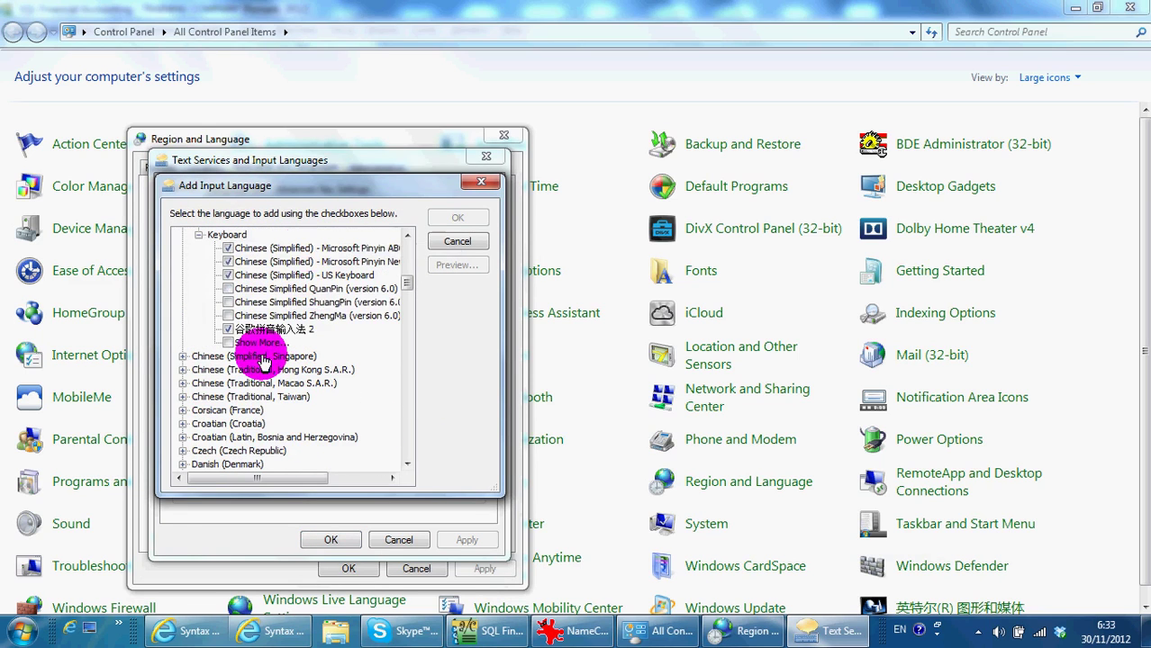
pyautogui.scroll(-2, 263, 372)
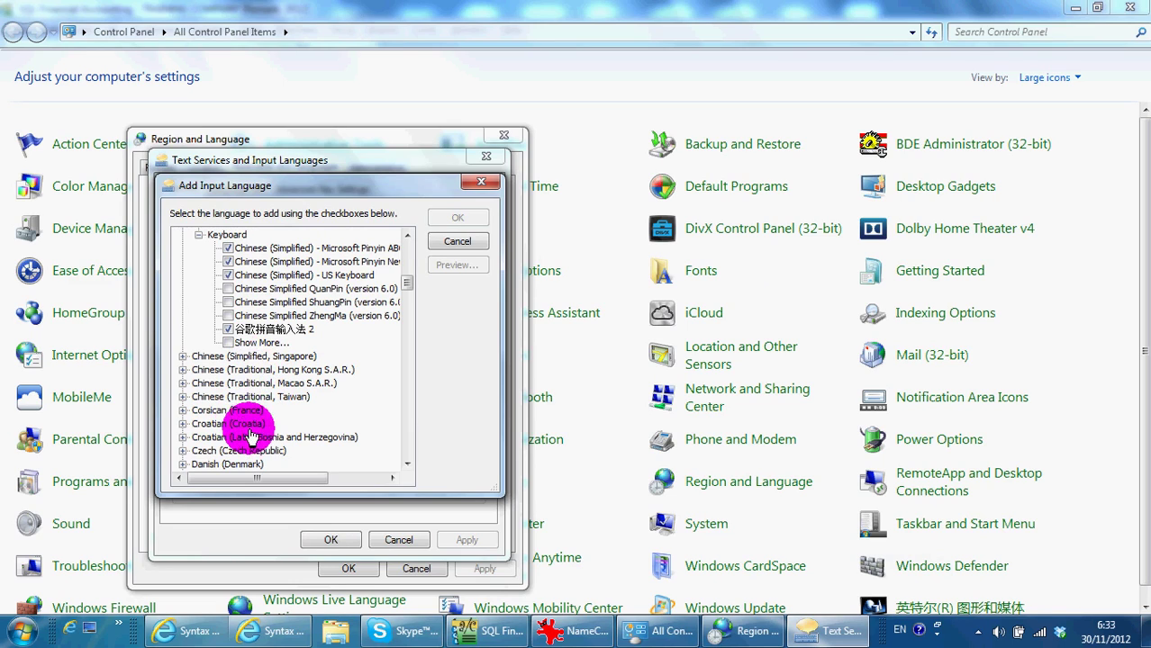
pyautogui.scroll(-1, 253, 437)
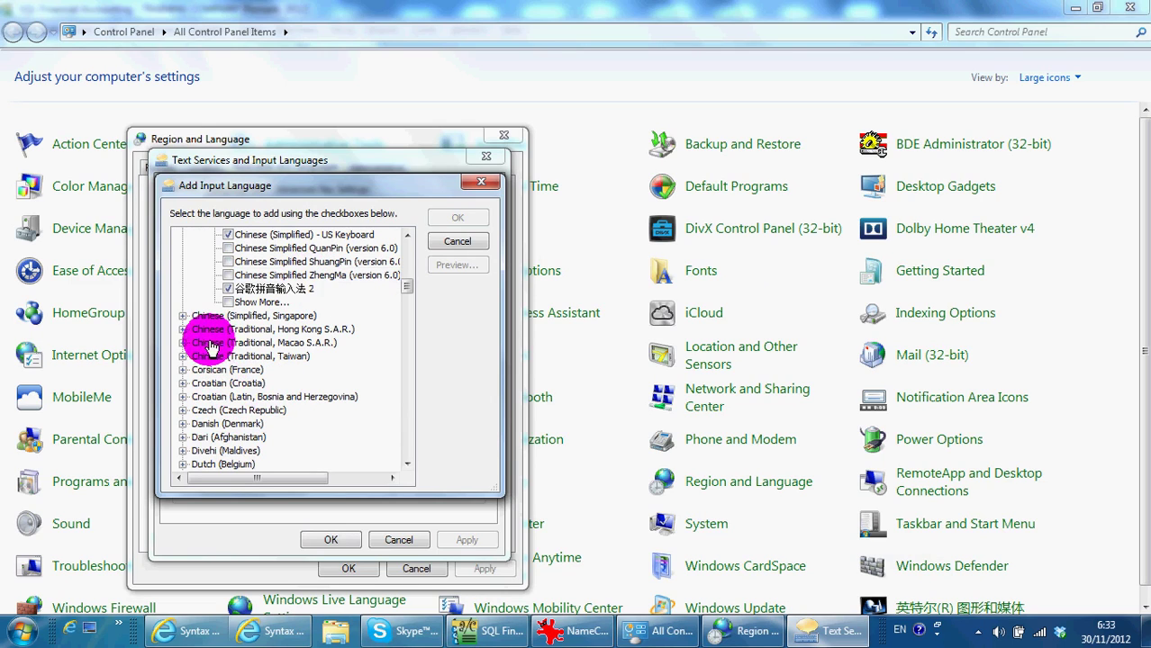
pyautogui.click(481, 182)
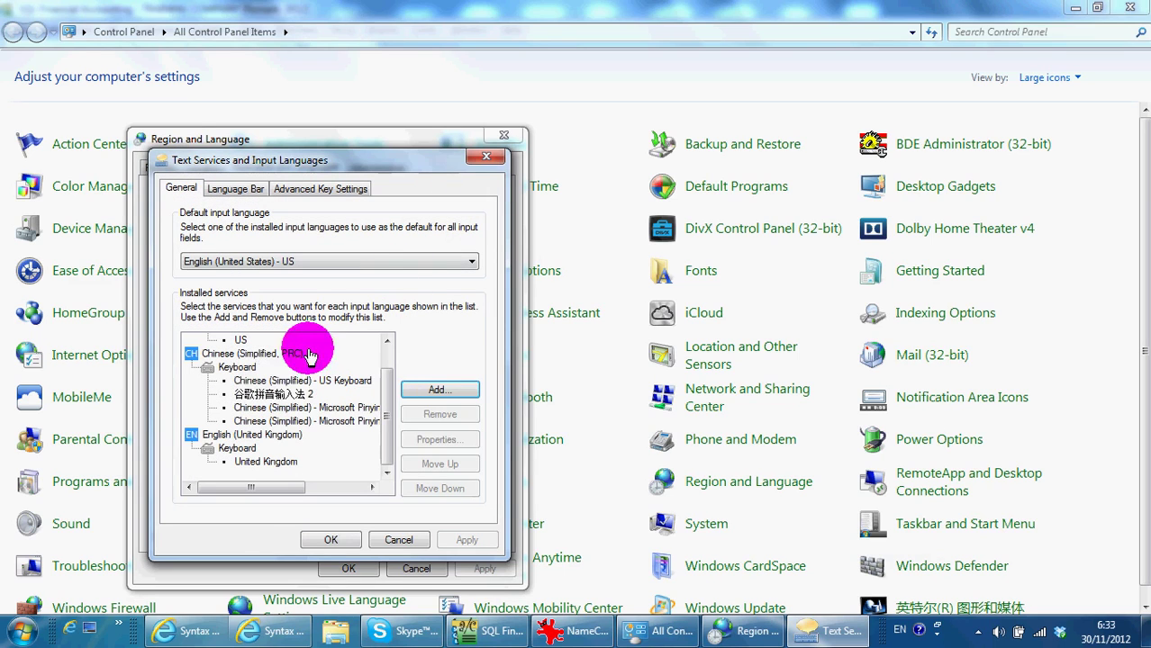
# - Step through the installed Chinese (Simplified) keyboard entries in the list
pyautogui.click(259, 381)
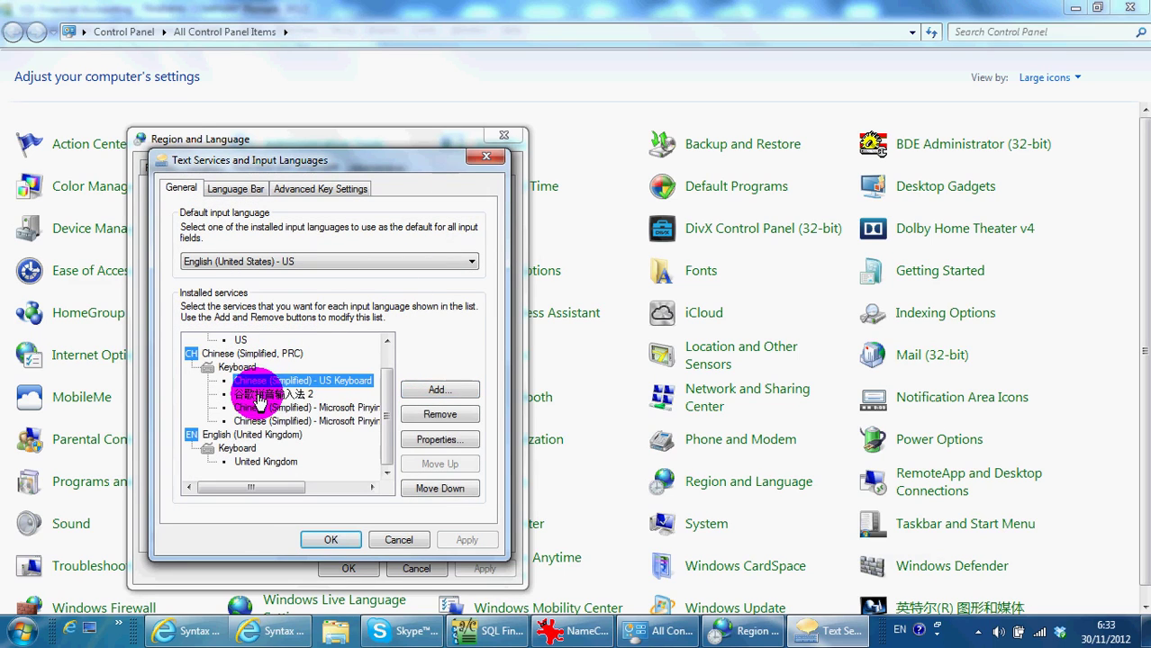
pyautogui.click(258, 395)
pyautogui.click(259, 408)
pyautogui.click(264, 423)
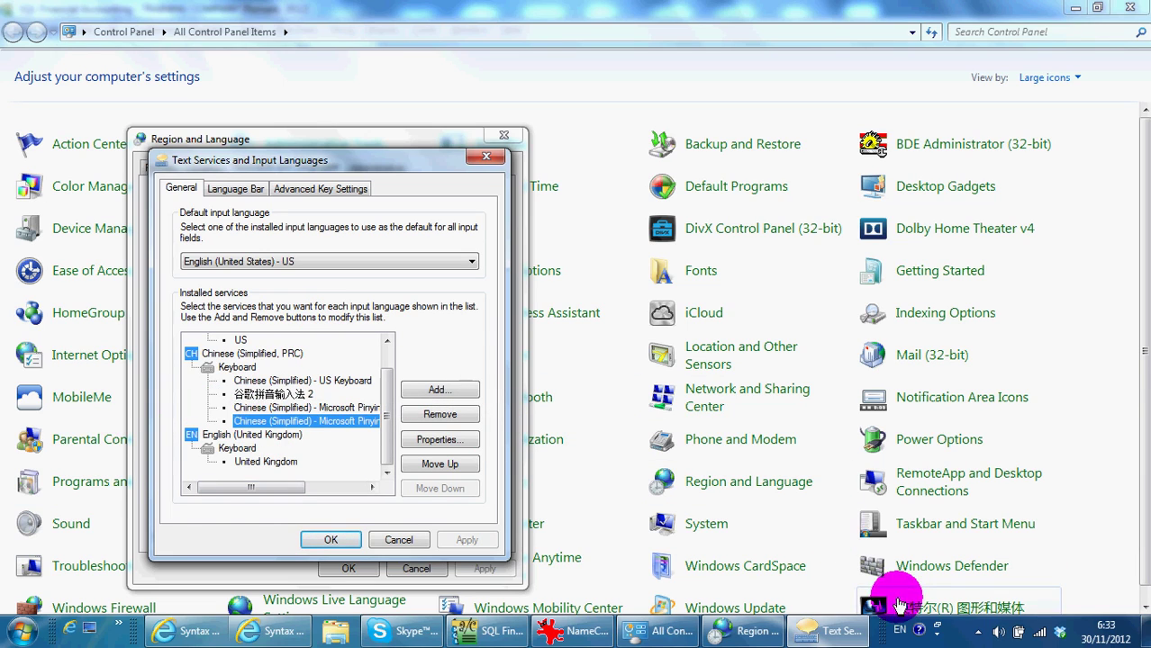
# - Switch the active input language to Chinese (Simplified, PRC) and close the input languages dialog
pyautogui.click(901, 632)
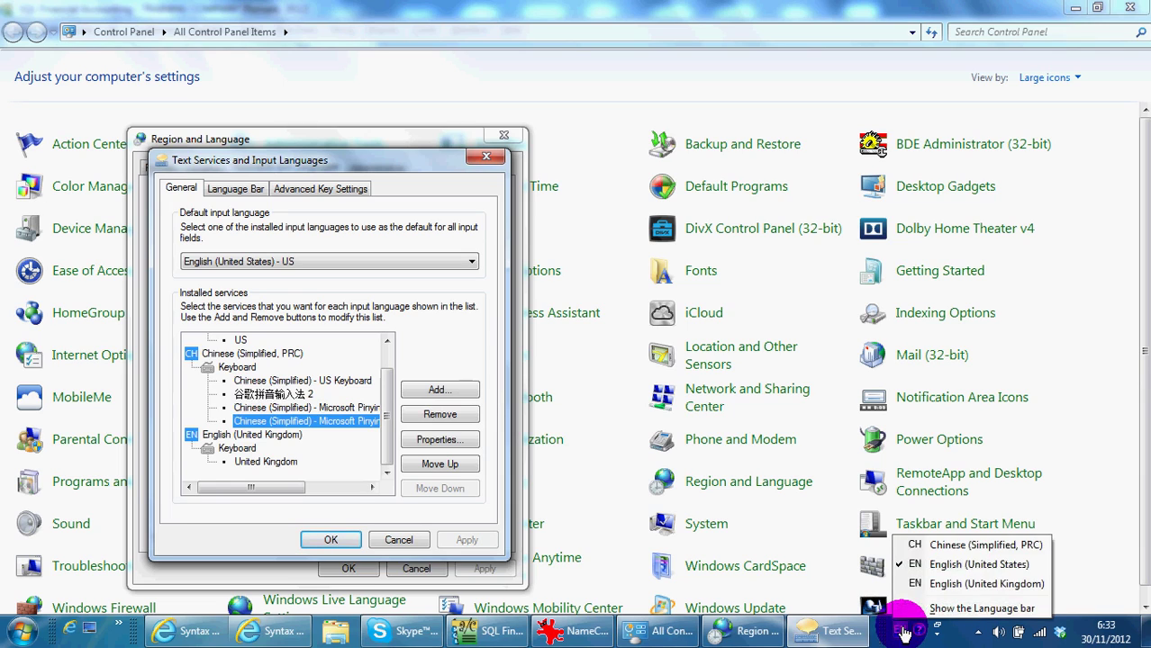
pyautogui.click(988, 549)
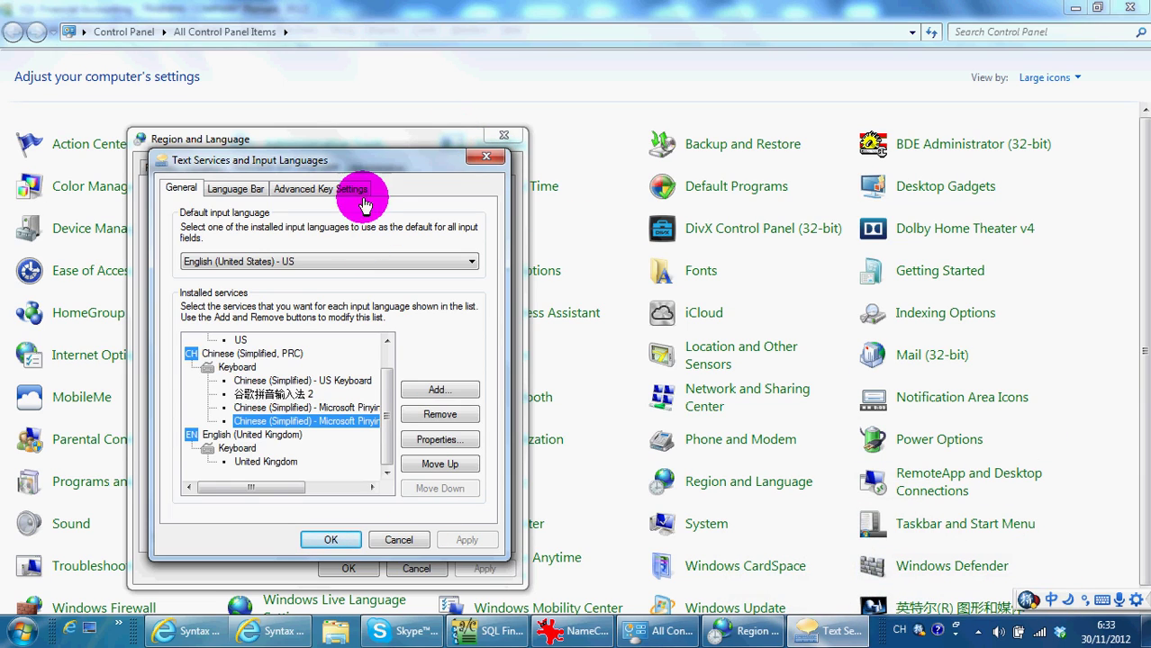
pyautogui.click(484, 158)
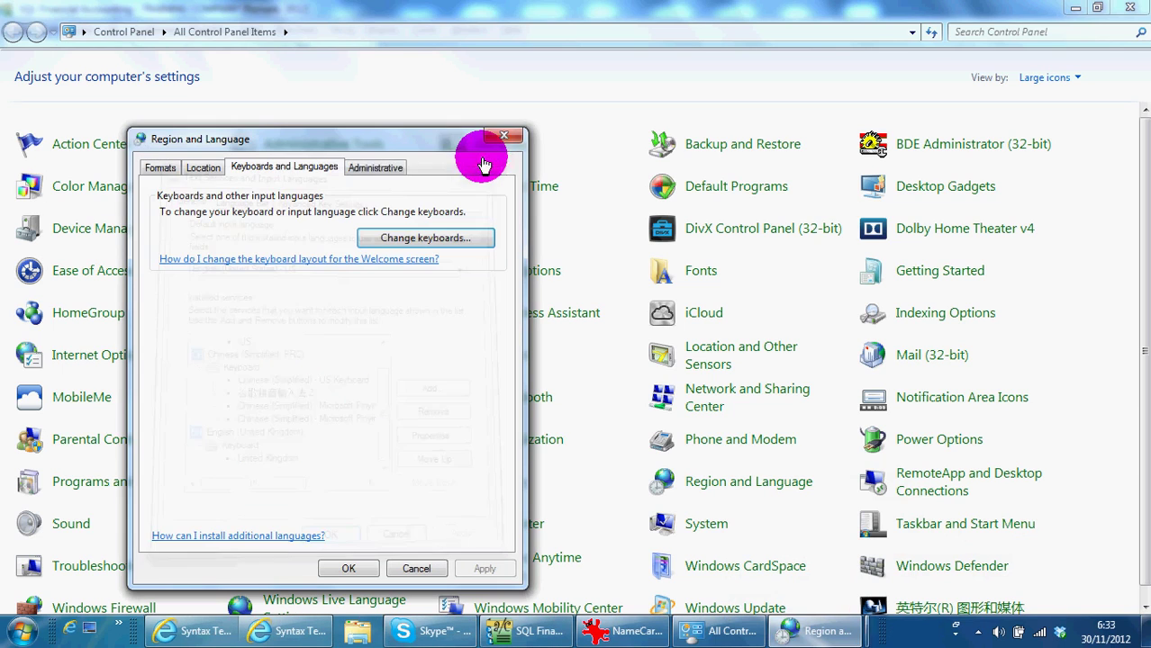
# - Keep Chinese (Simplified, PRC) as the non-Unicode system locale and confirm Region and Language with OK
pyautogui.click(359, 173)
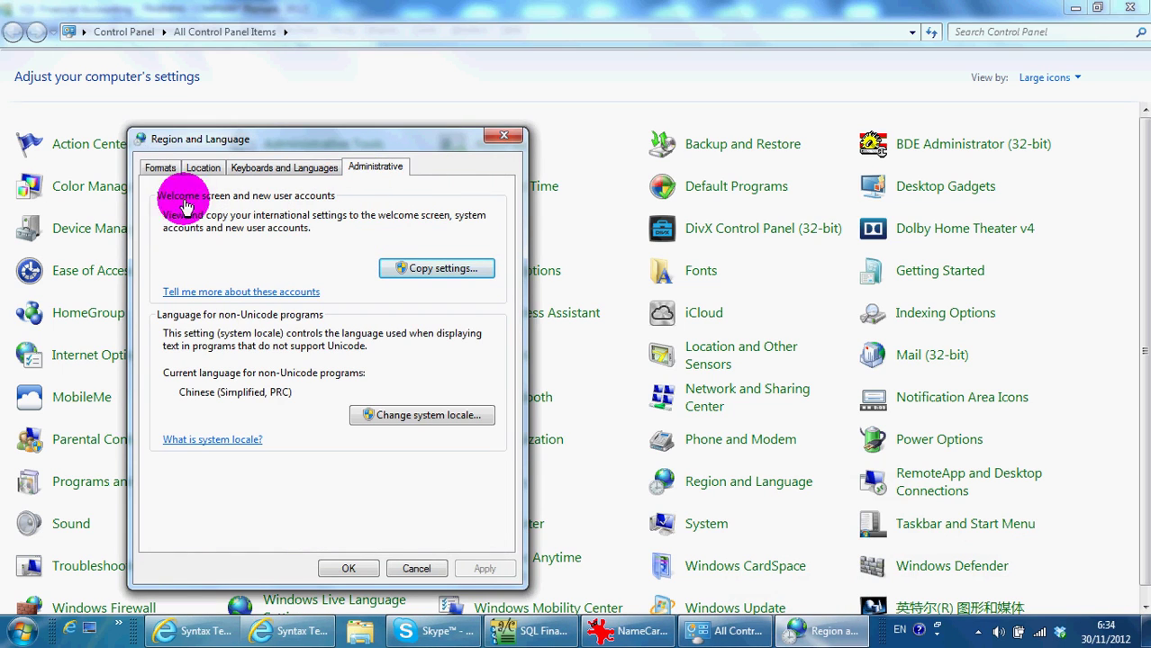
pyautogui.click(431, 416)
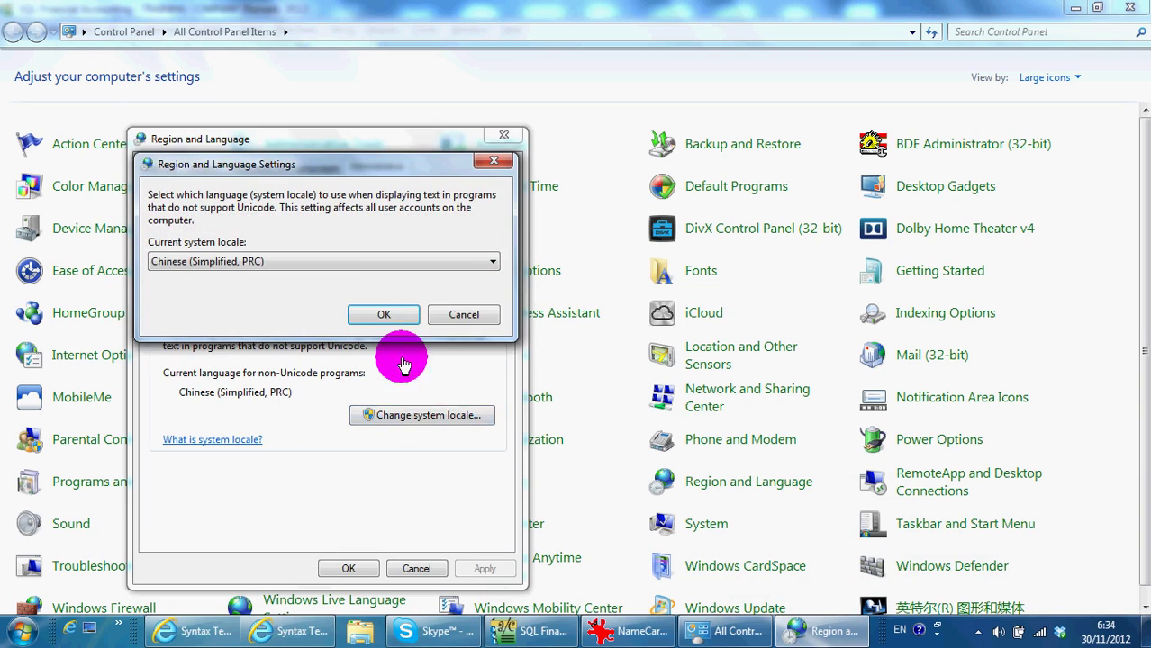
pyautogui.click(412, 265)
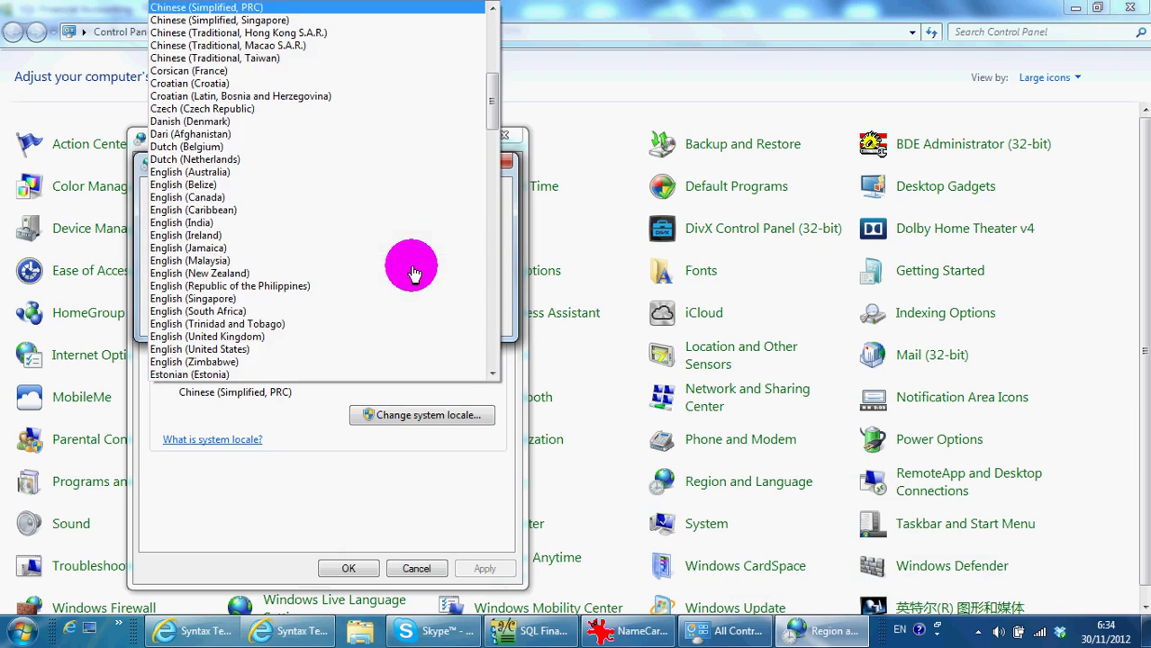
pyautogui.click(327, 11)
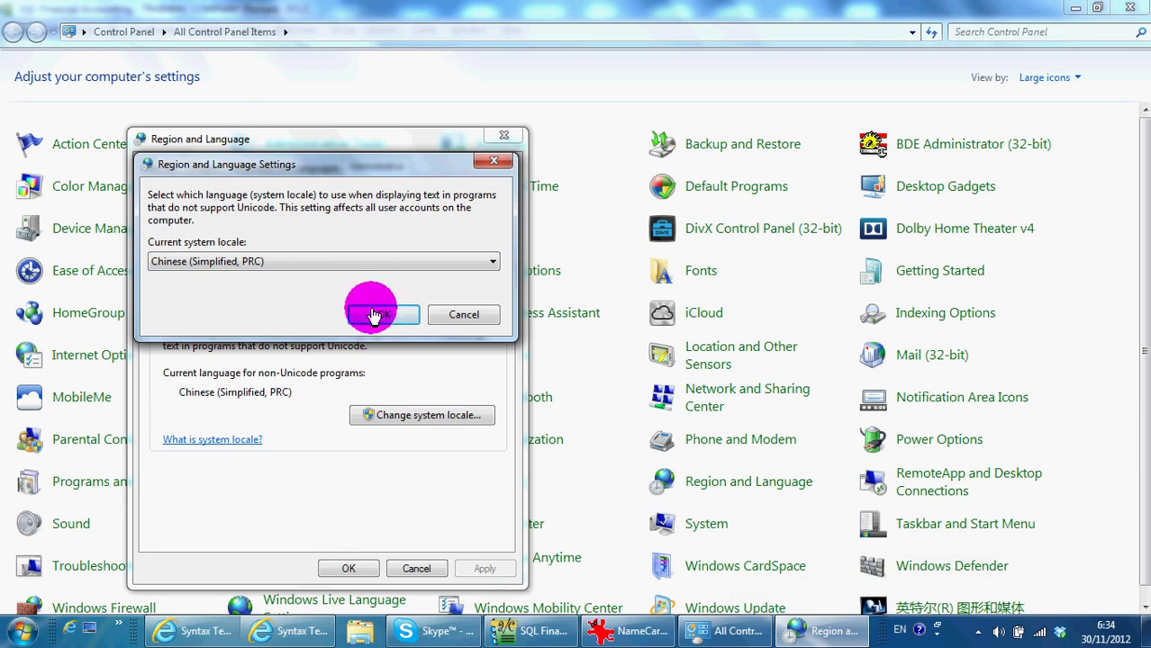
pyautogui.click(461, 317)
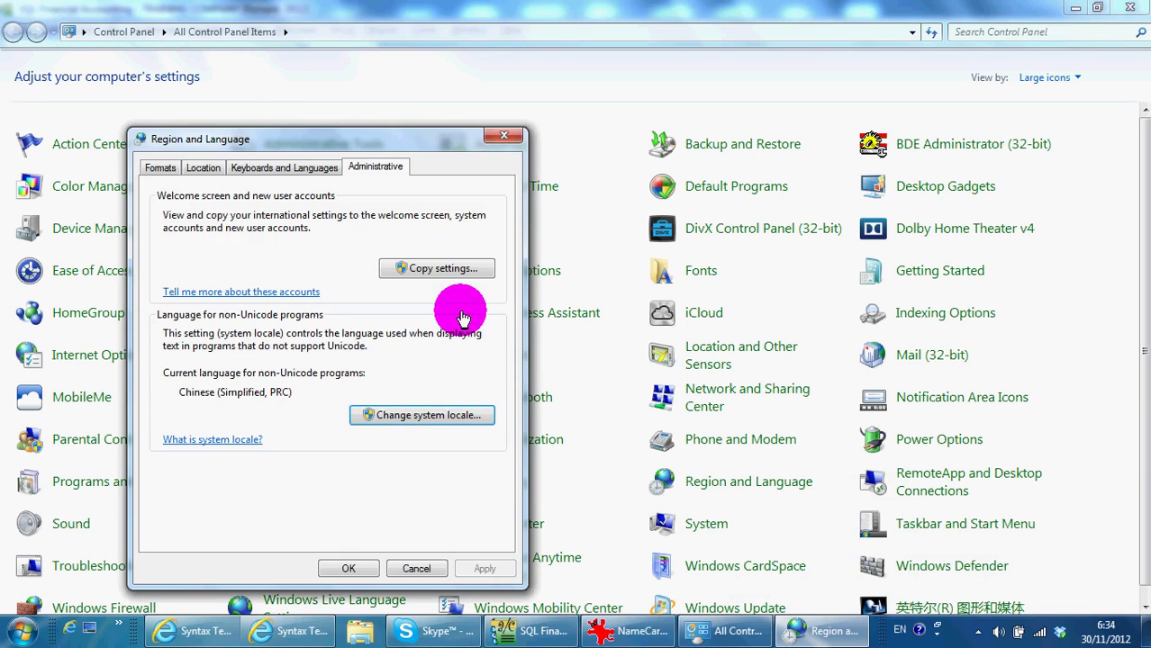
pyautogui.click(350, 568)
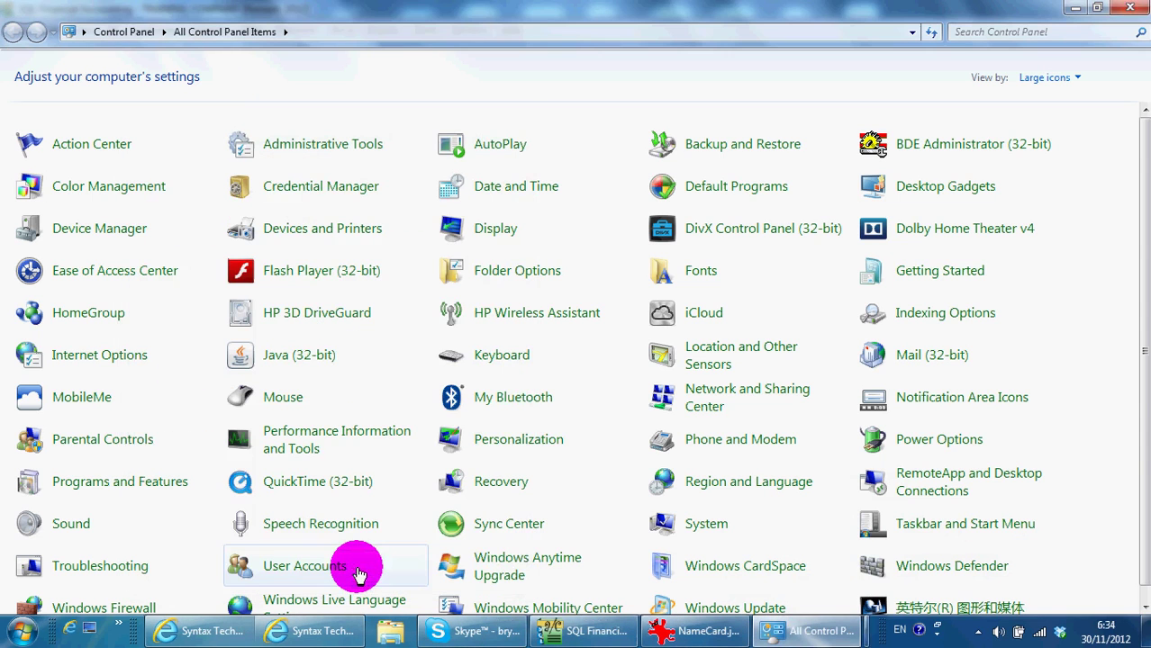
# - Filter the stock item list by 'maxis' and open the MAXIS PREPAID-RM120 item
pyautogui.click(1139, 13)
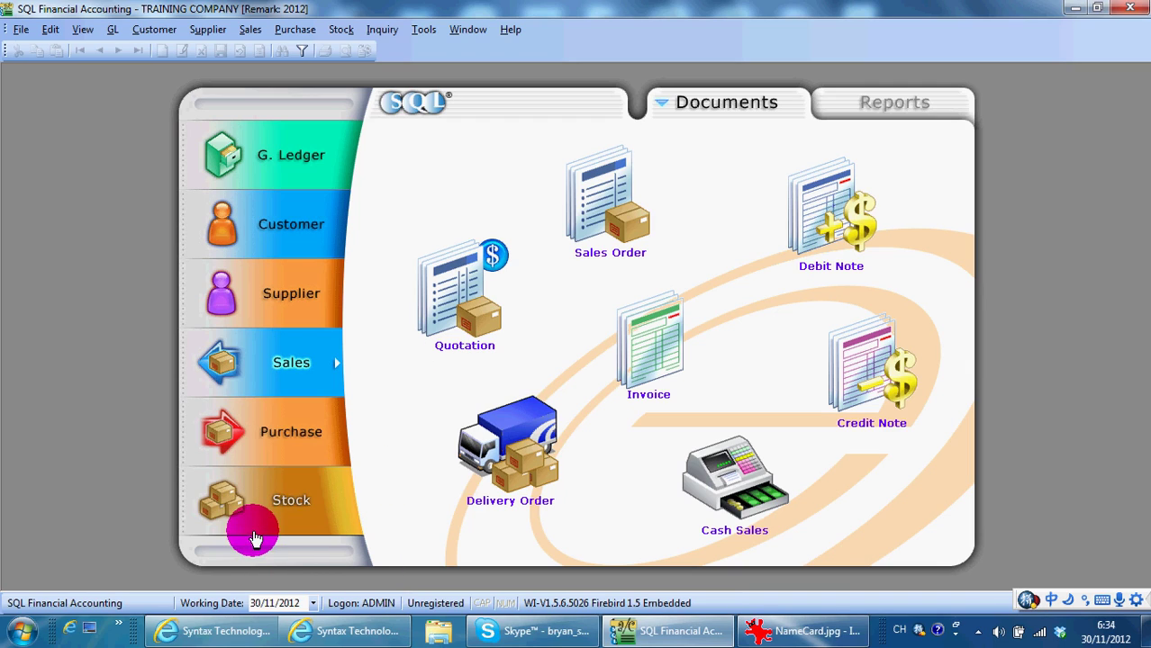
pyautogui.click(292, 501)
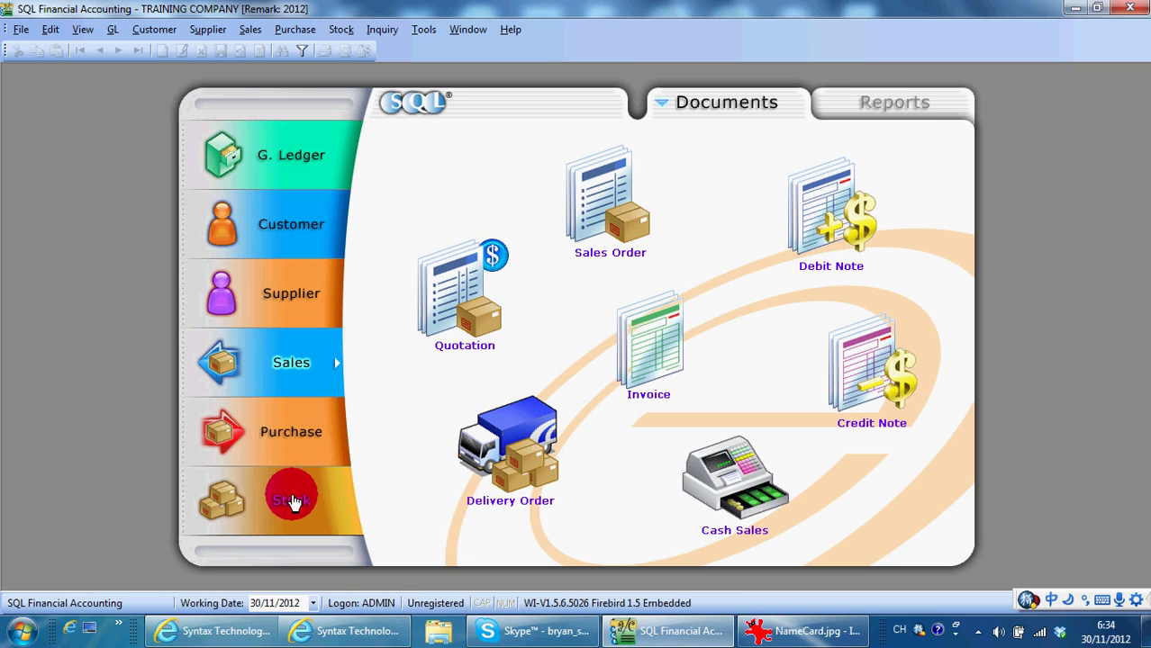
pyautogui.click(660, 324)
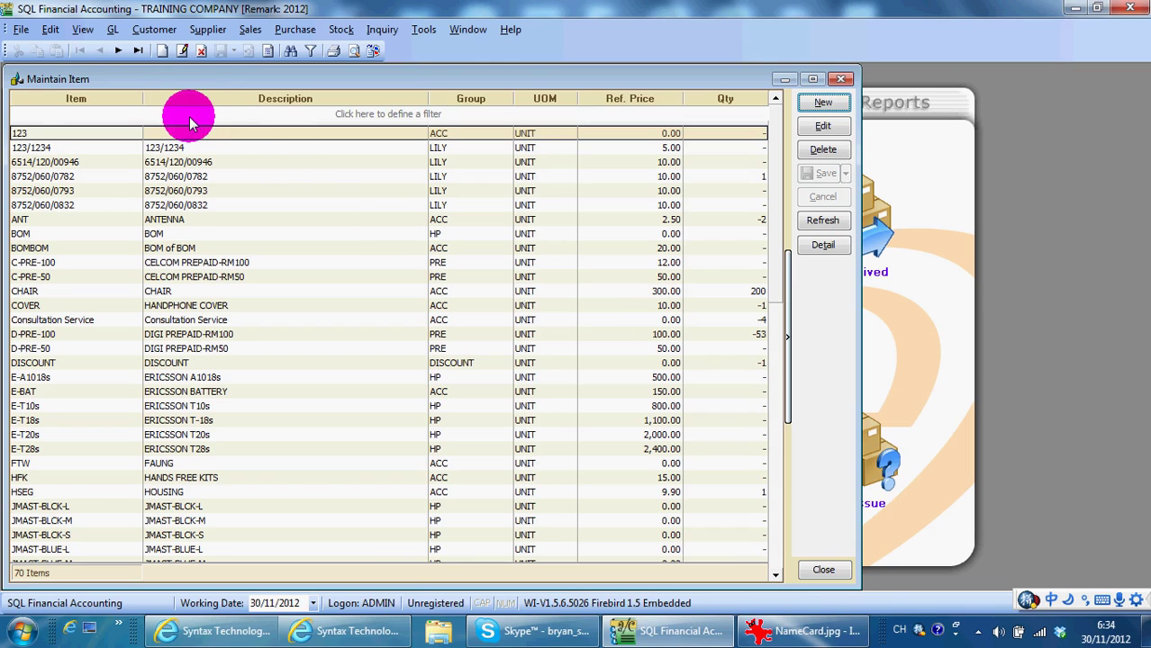
pyautogui.click(190, 121)
pyautogui.write('max')
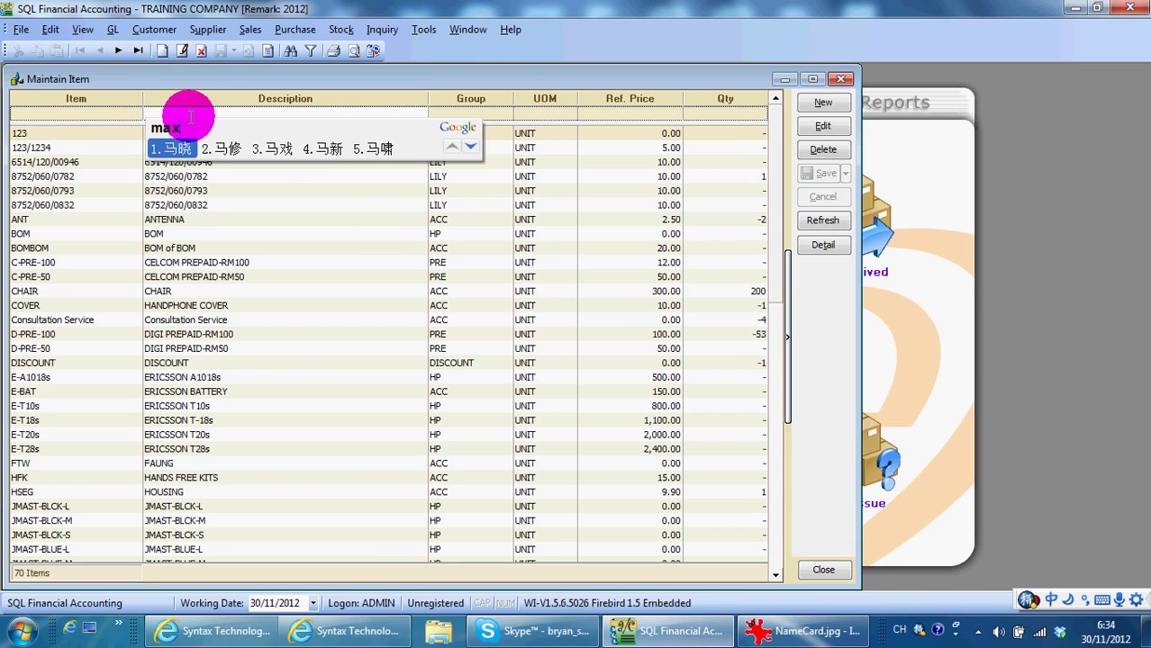
pyautogui.press('Escape')
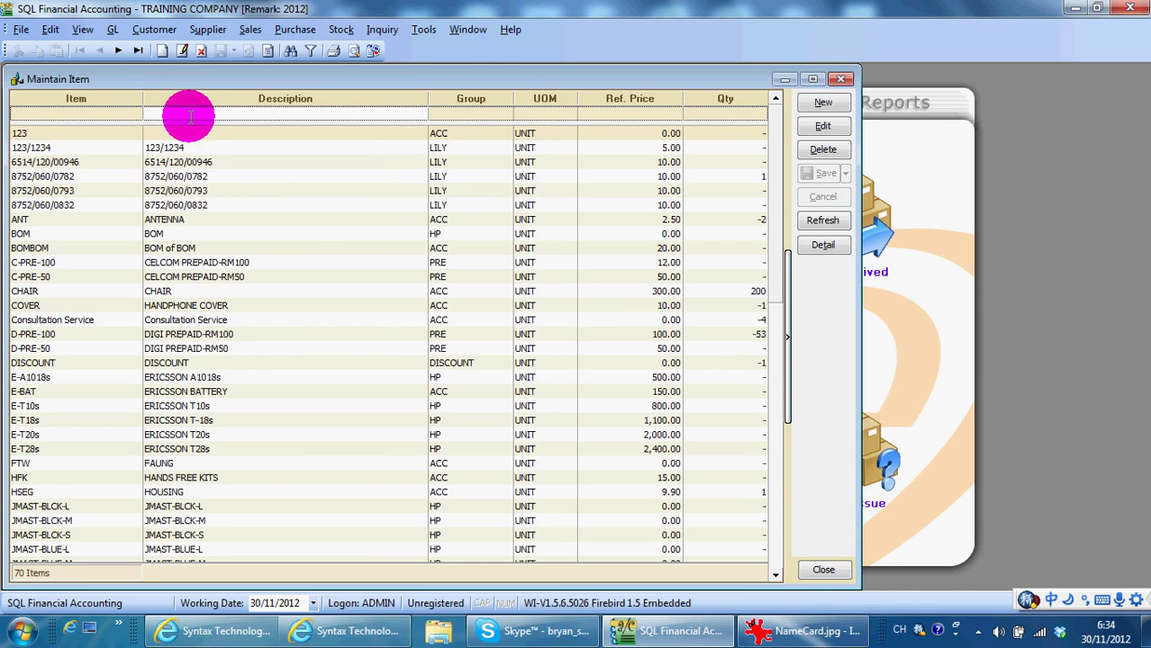
pyautogui.write('max')
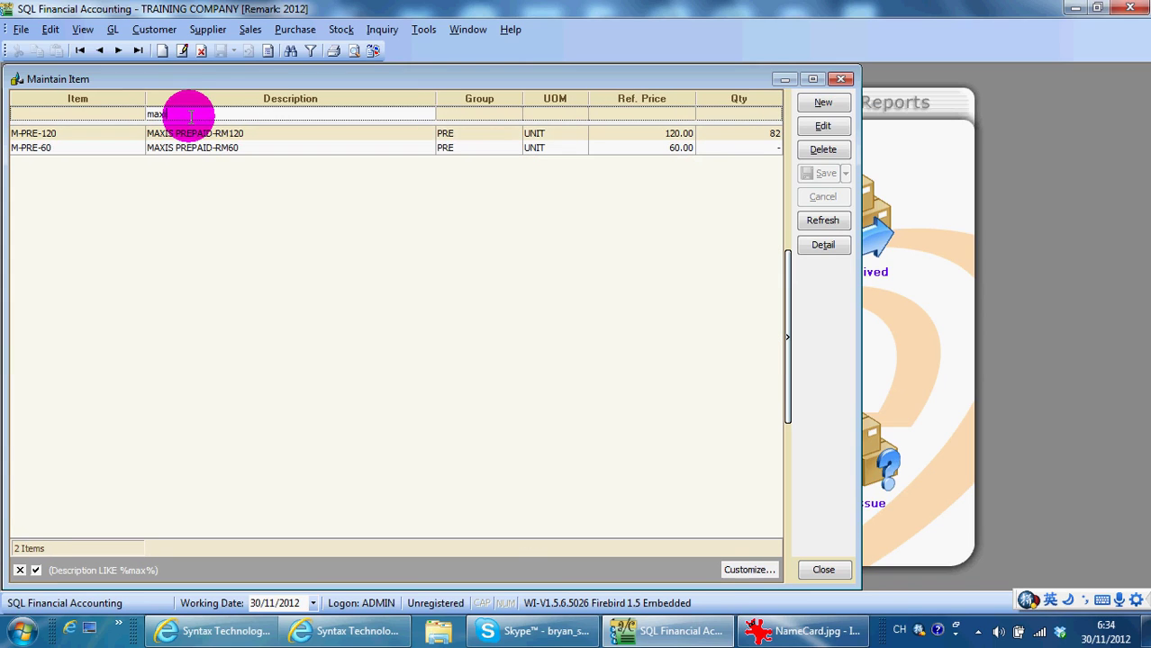
pyautogui.write('is')
pyautogui.click(237, 137)
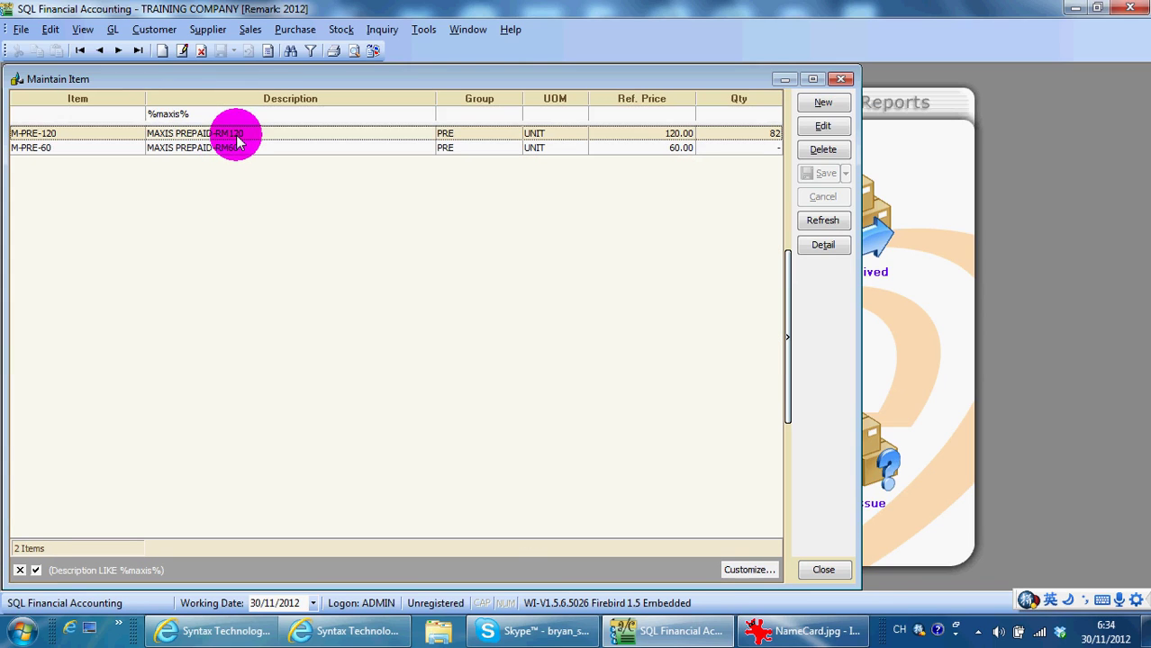
pyautogui.doubleClick(237, 137)
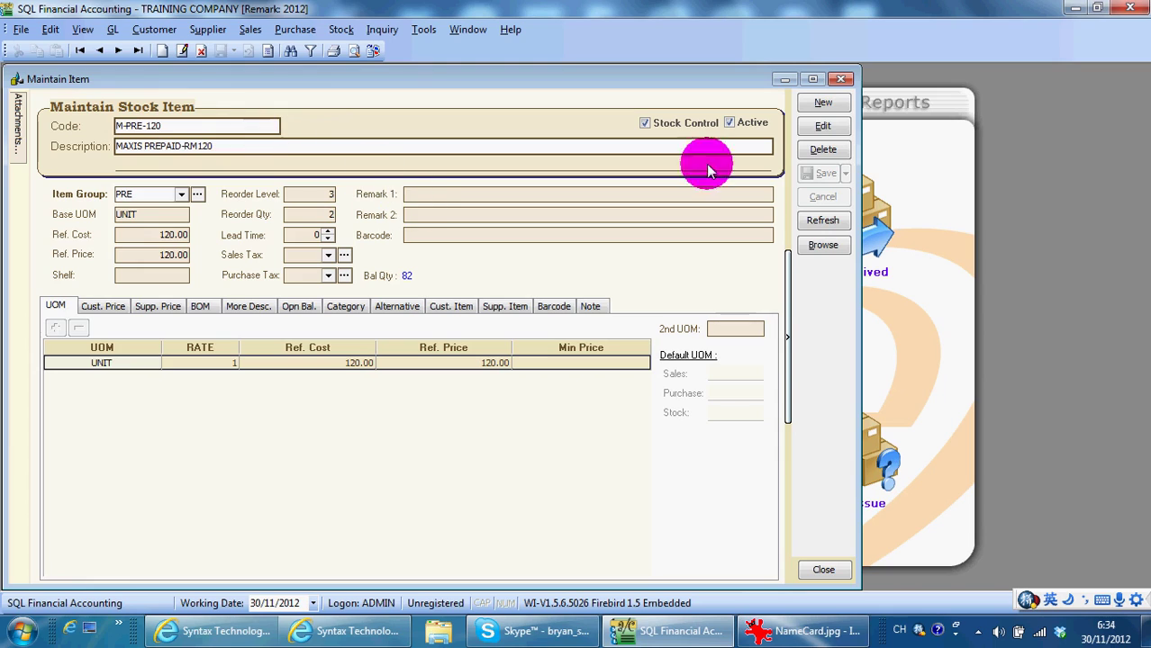
# - Add 明讯 to the M-PRE-120 item code using pinyin input
pyautogui.click(818, 130)
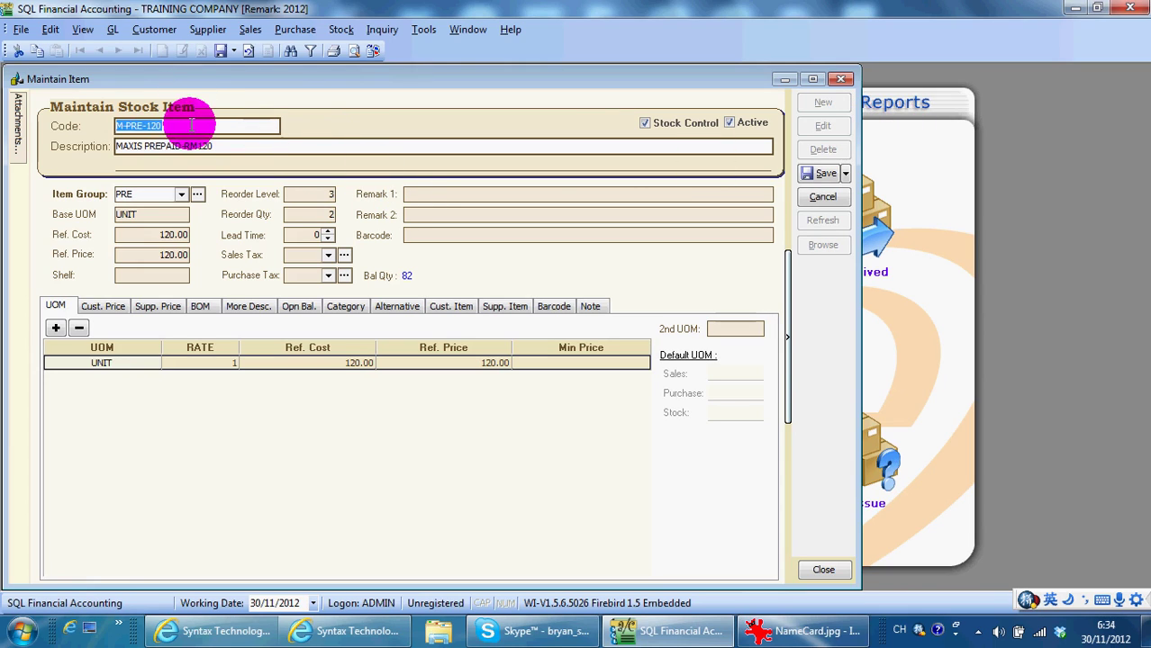
pyautogui.click(209, 126)
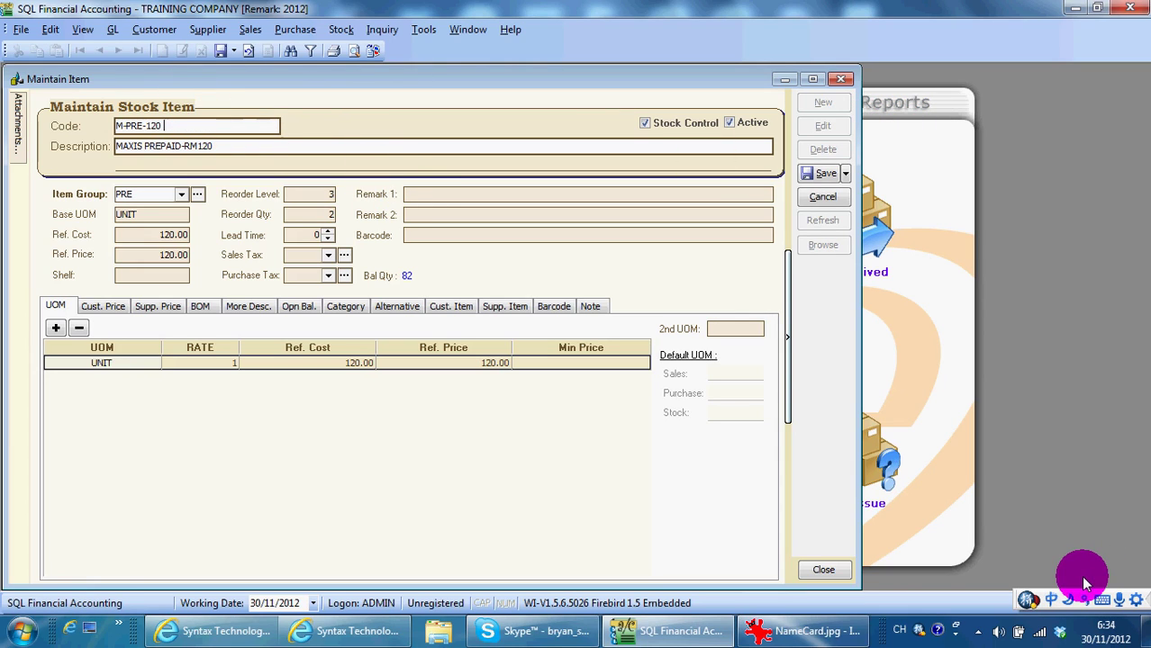
pyautogui.write('ming')
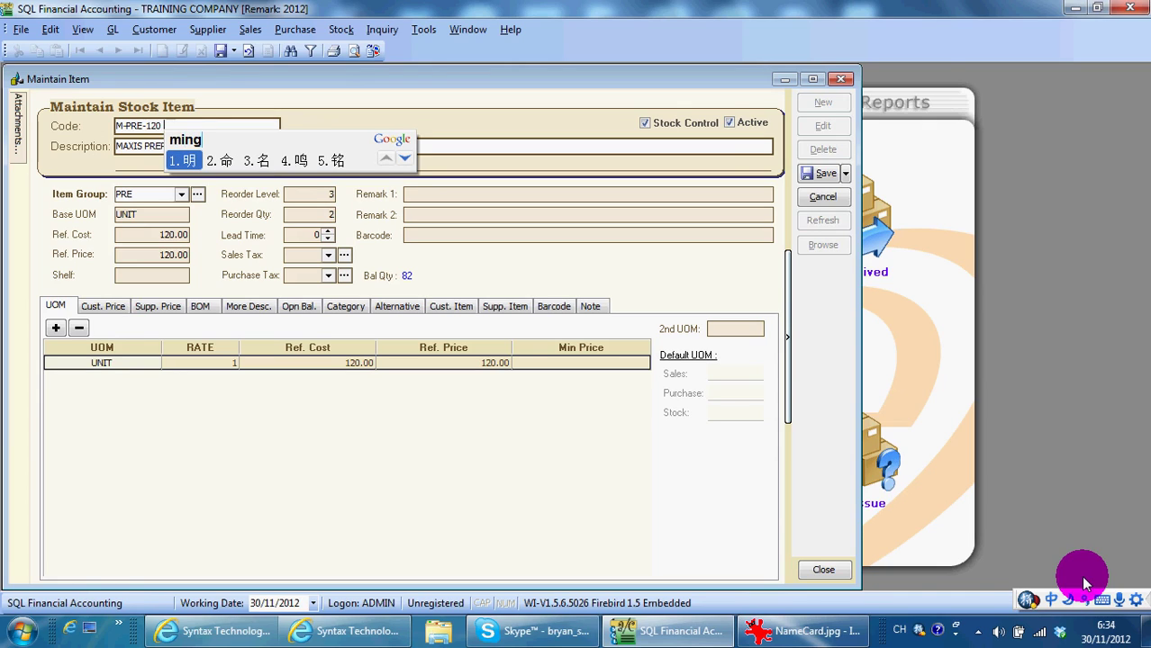
pyautogui.write(' xu')
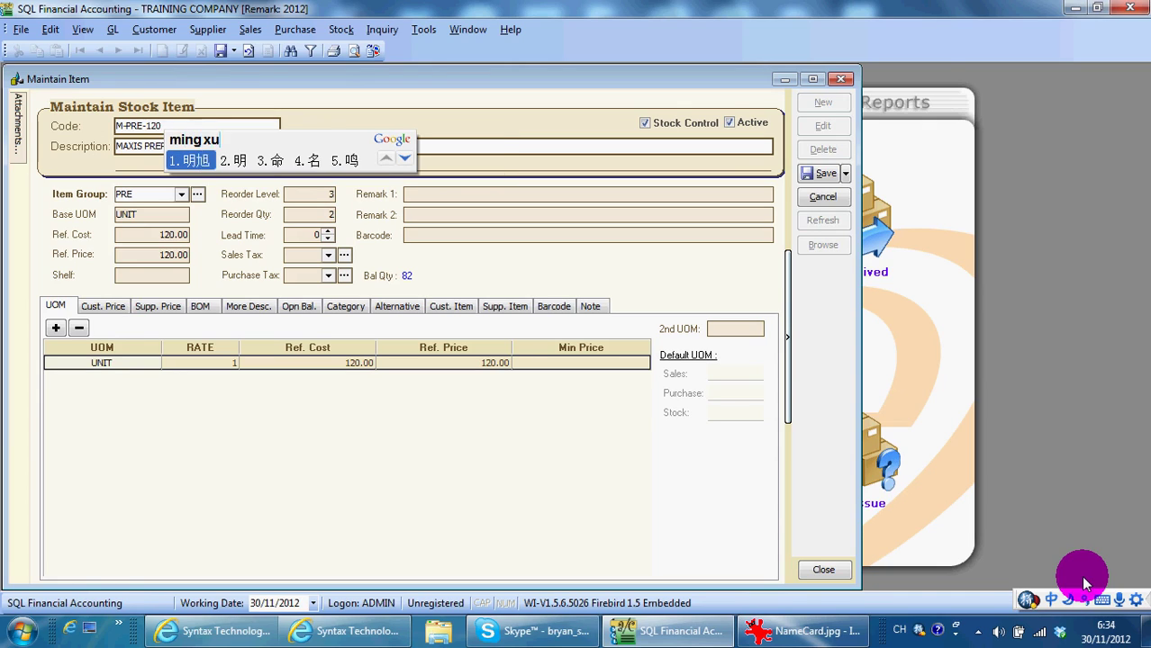
pyautogui.press('BackSpace')
pyautogui.press('BackSpace')
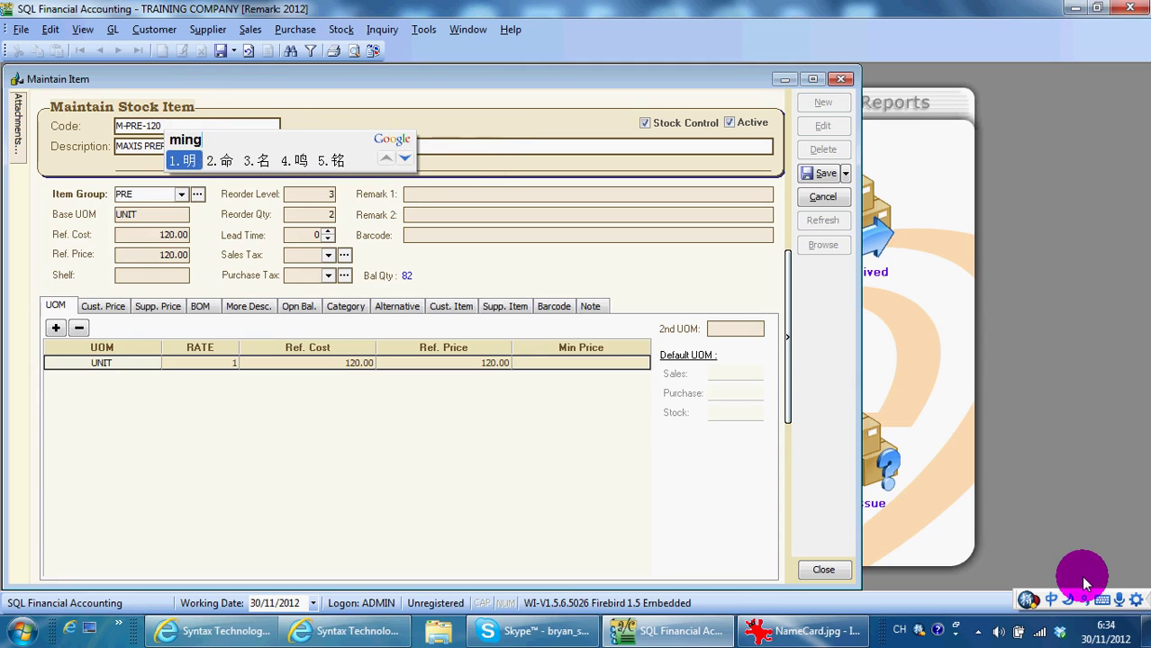
pyautogui.press('space')
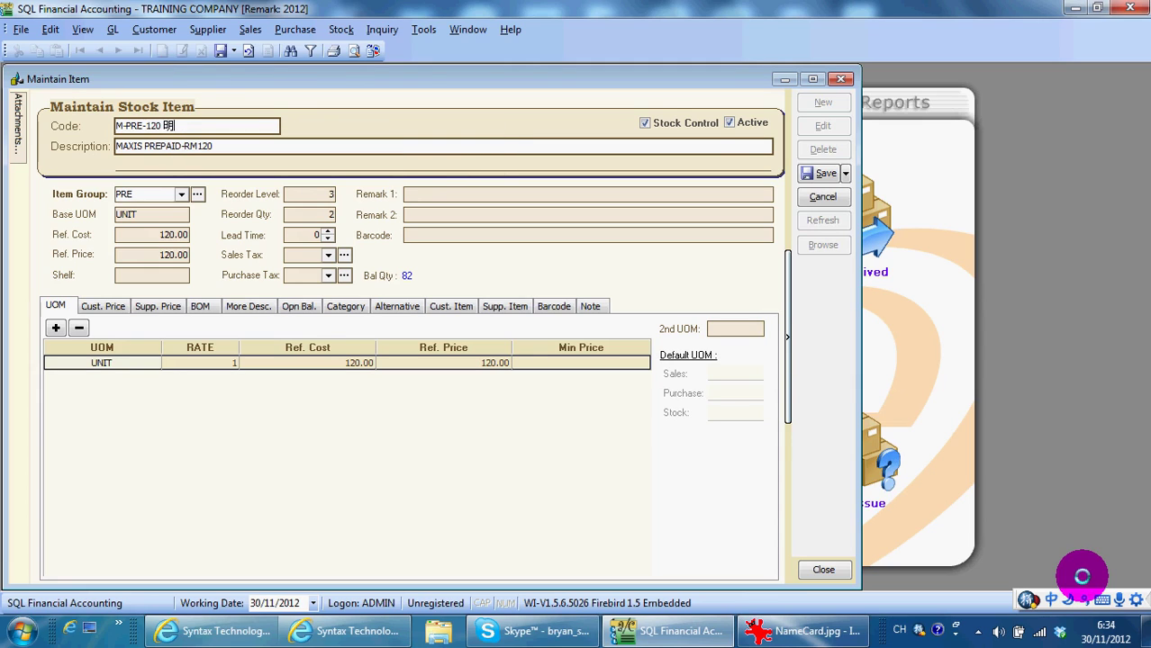
pyautogui.write('xun')
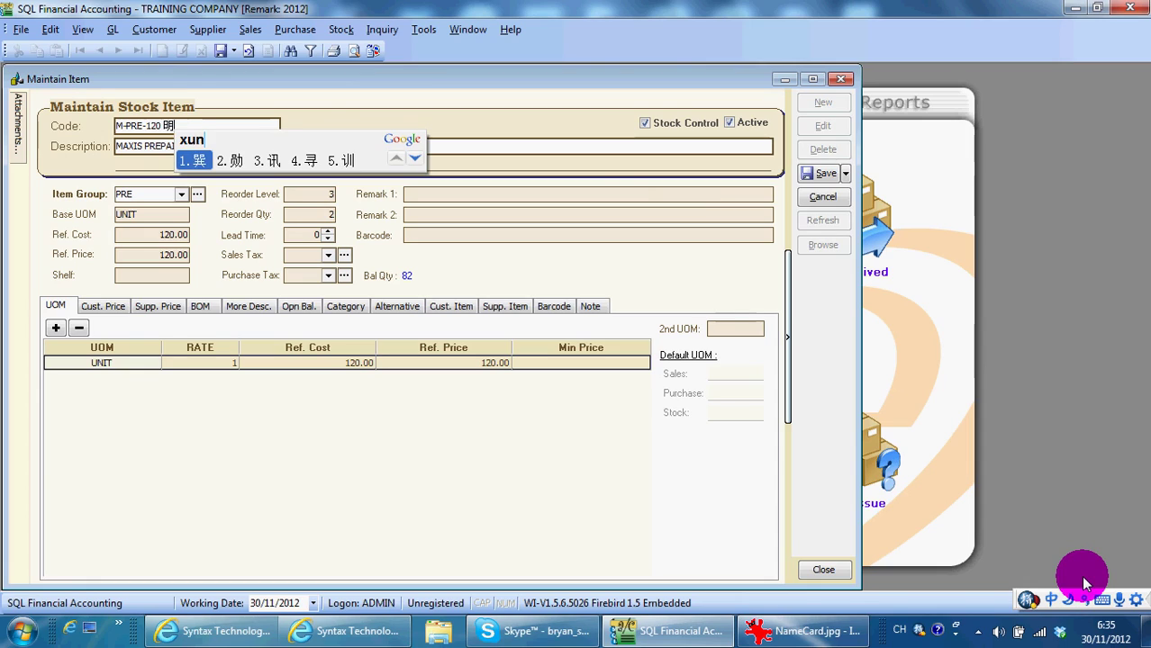
pyautogui.write('3')
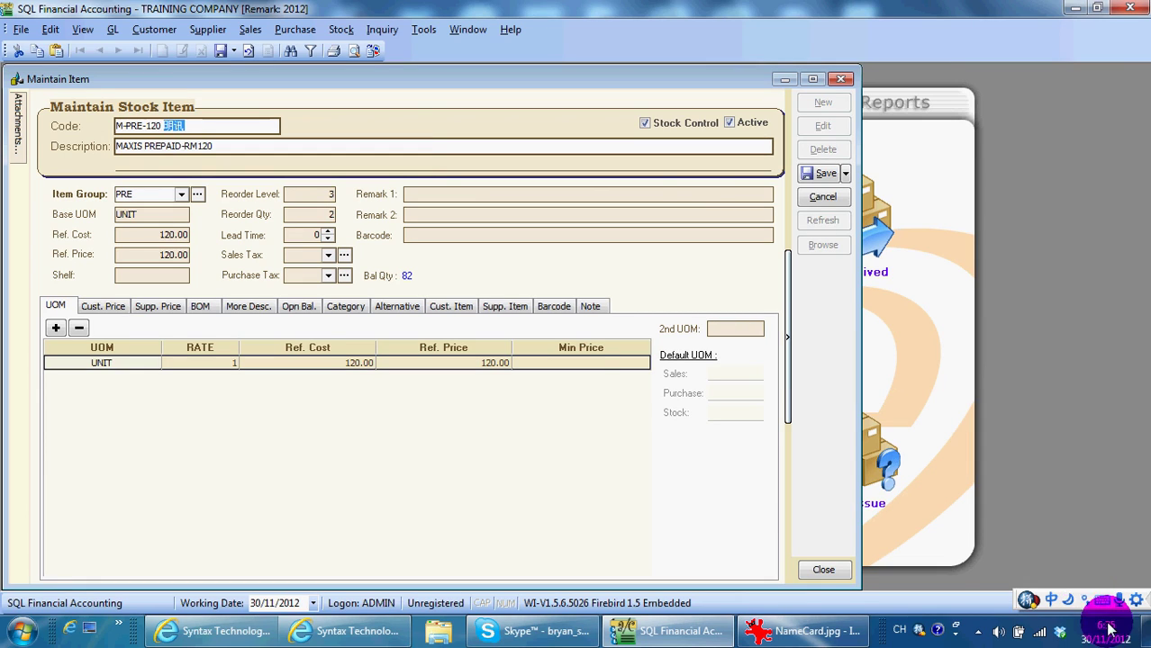
# - Append 明讯预付卡 to the description, save despite existing transactions, and close the item
pyautogui.click(257, 148)
pyautogui.write('明讯')
pyautogui.write('yufuka')
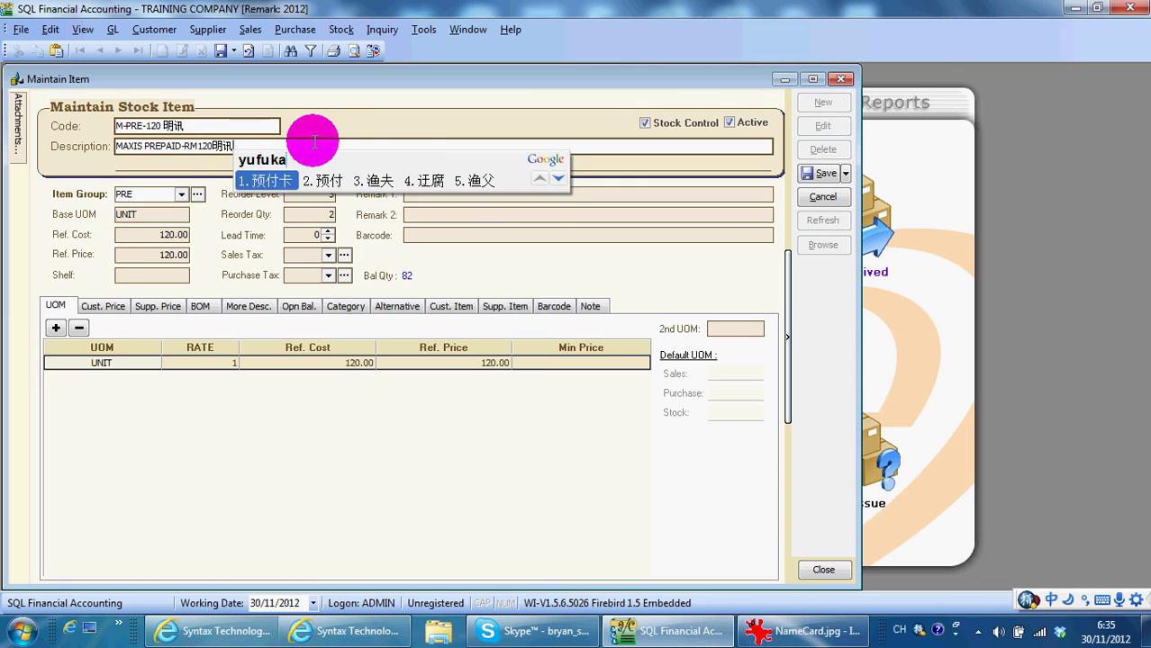
pyautogui.press('space')
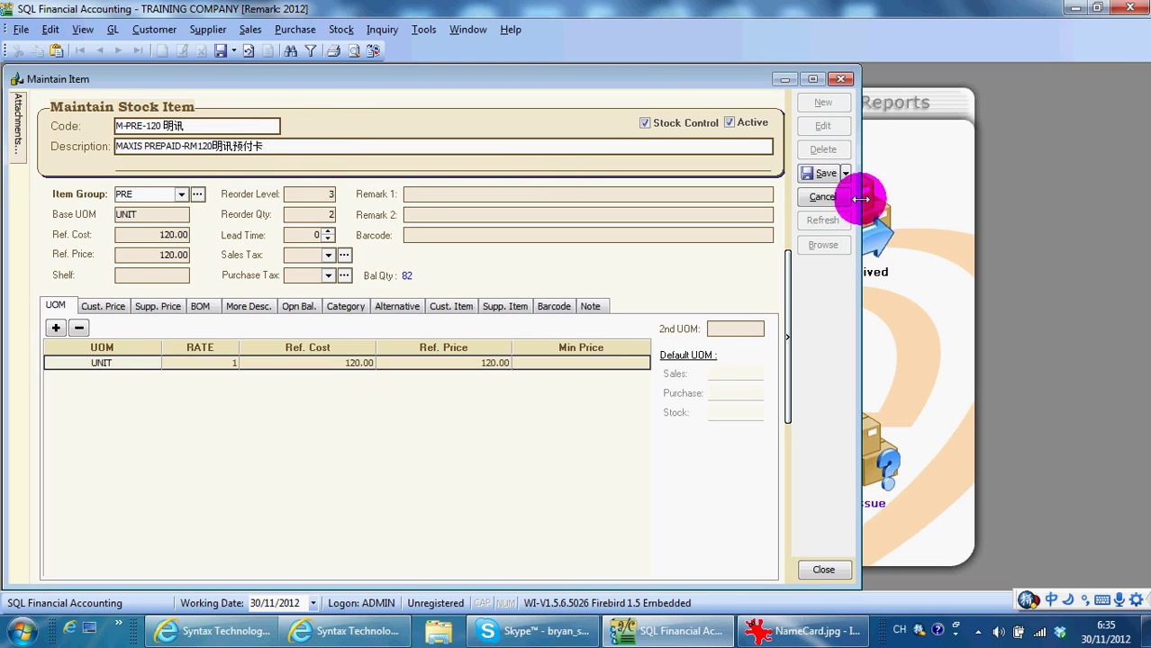
pyautogui.click(823, 173)
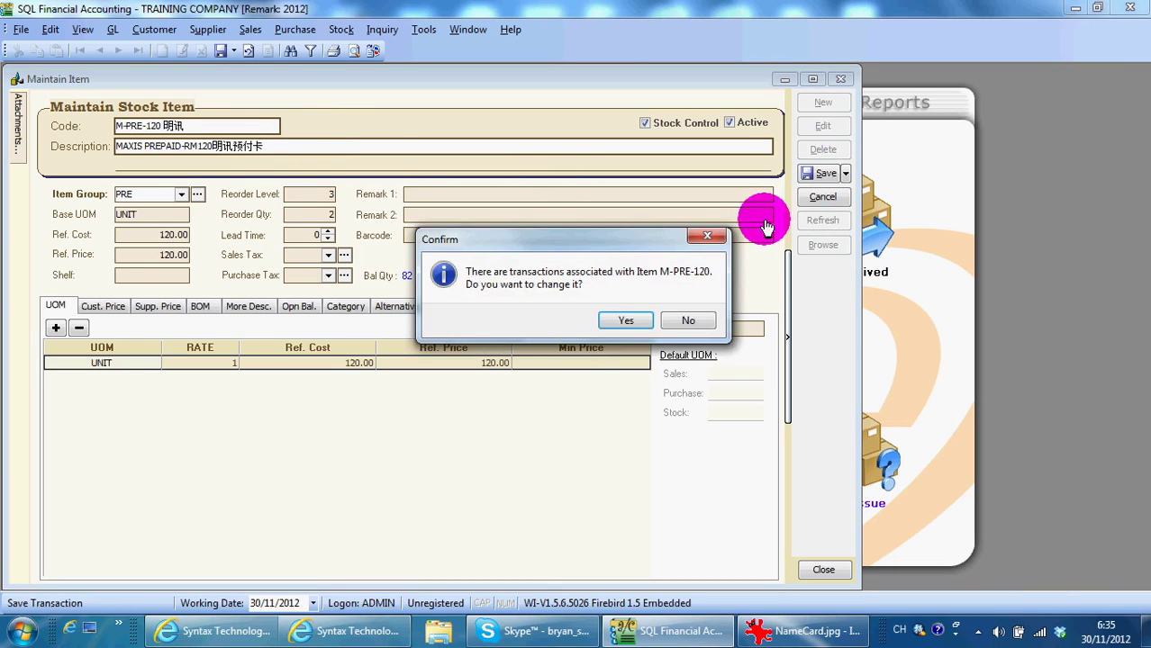
pyautogui.click(625, 319)
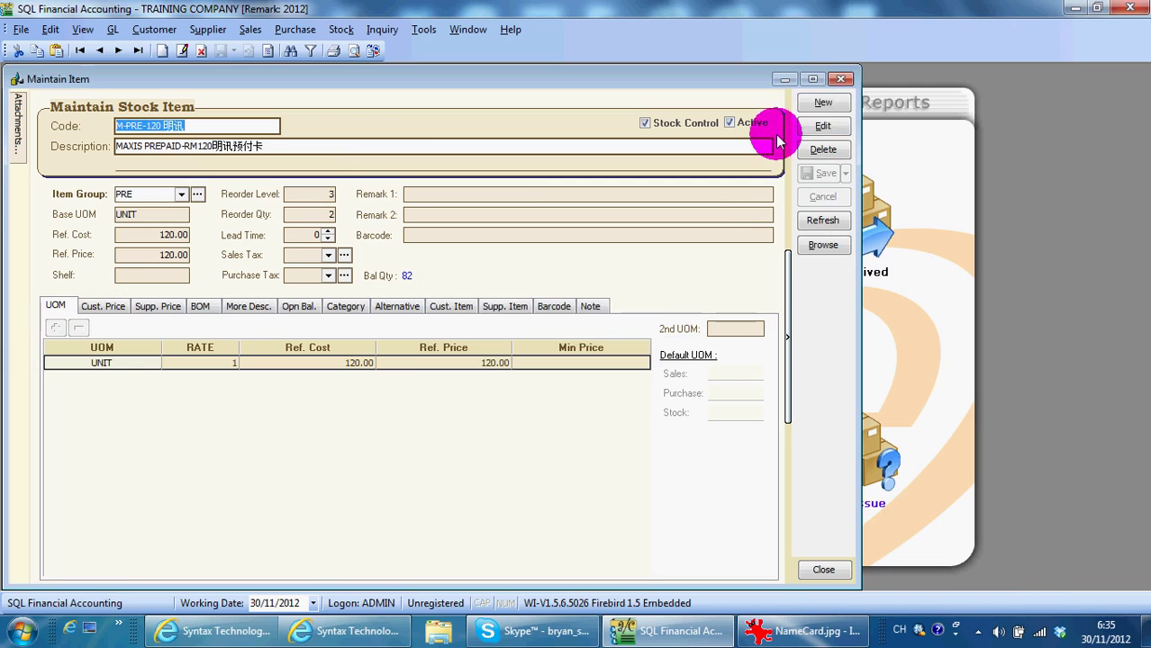
pyautogui.click(843, 81)
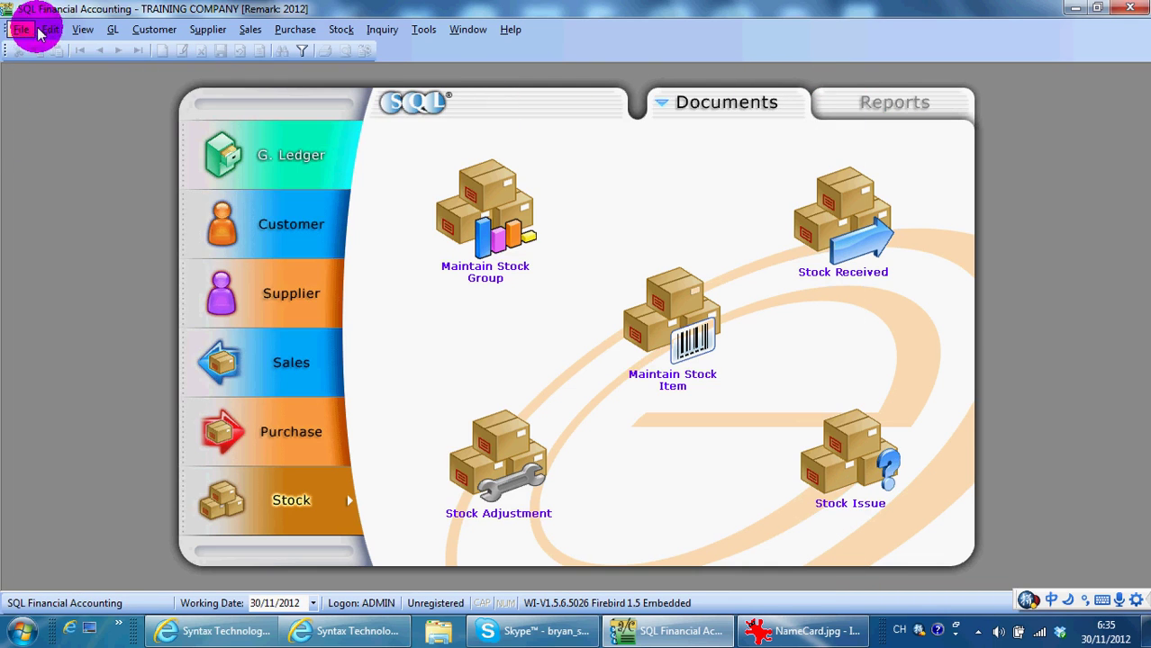
# - Start a new customer in Maintain Customer and enter 创世纪 as the company name
pyautogui.click(152, 32)
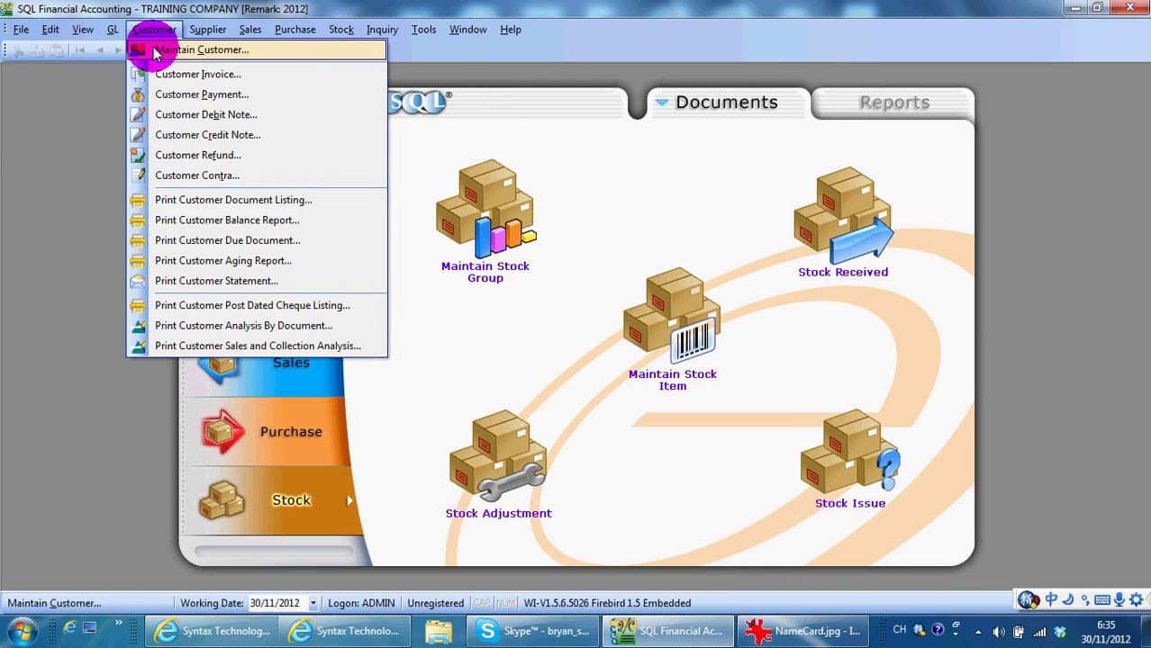
pyautogui.click(155, 53)
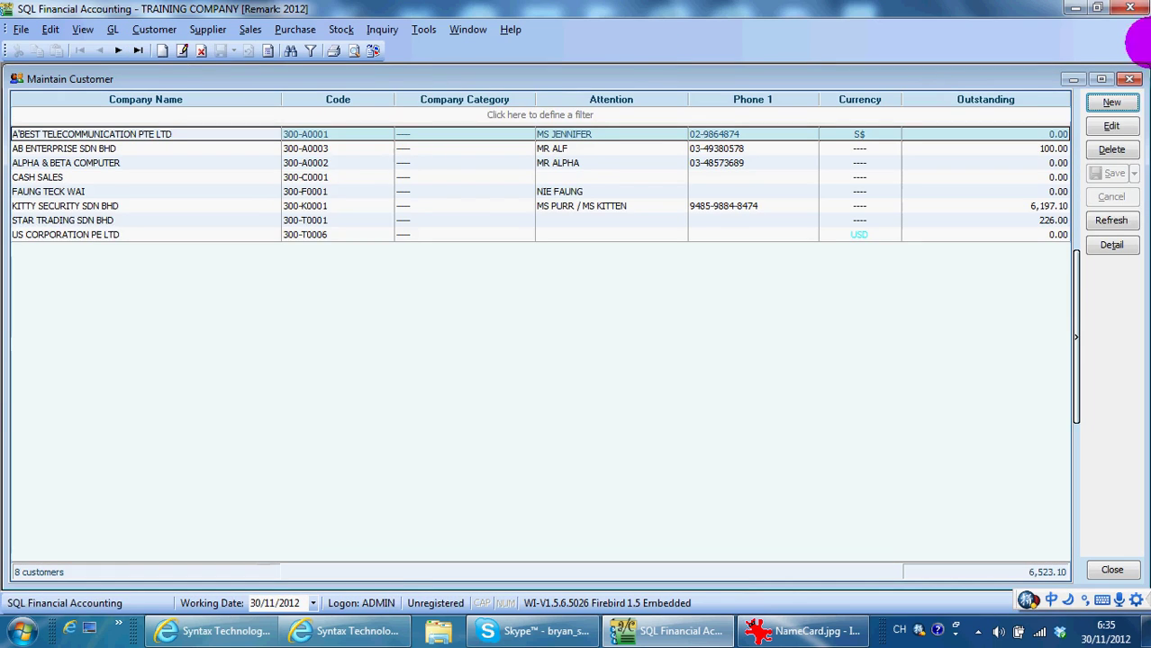
pyautogui.click(1112, 101)
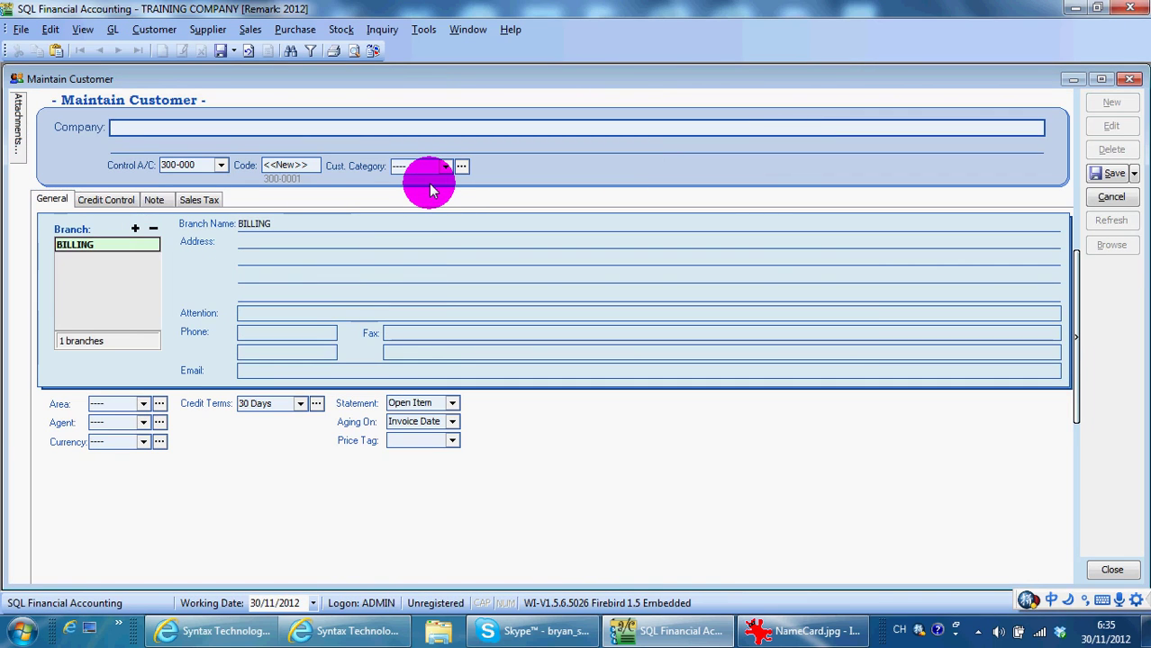
pyautogui.write('chuang ')
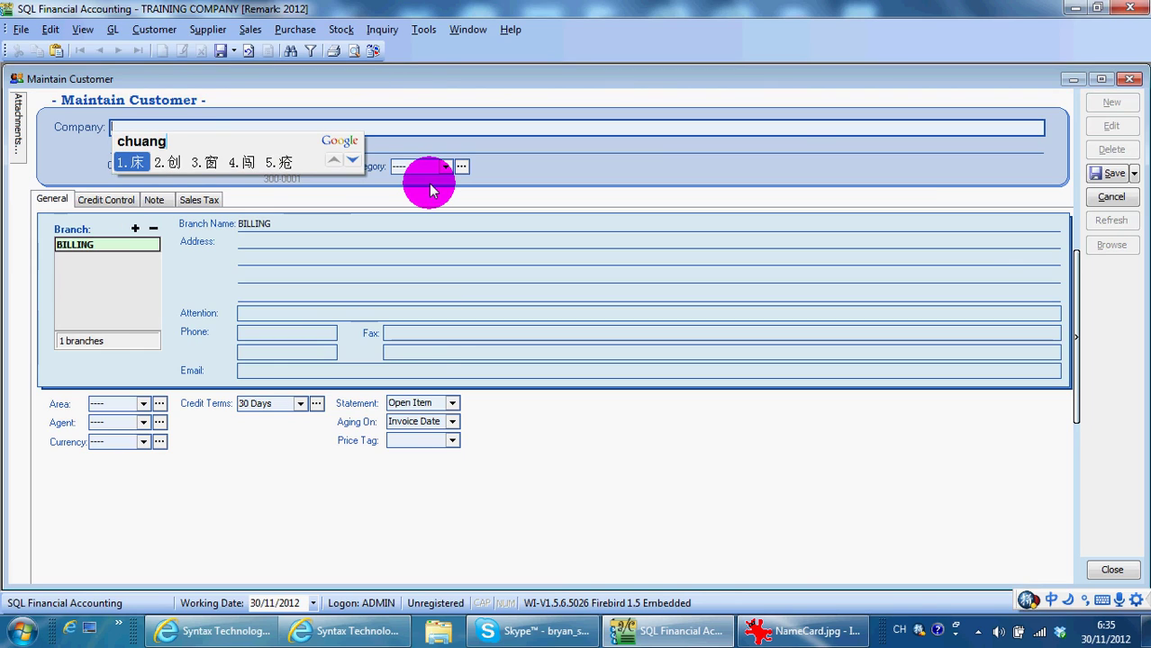
pyautogui.write('shi ji')
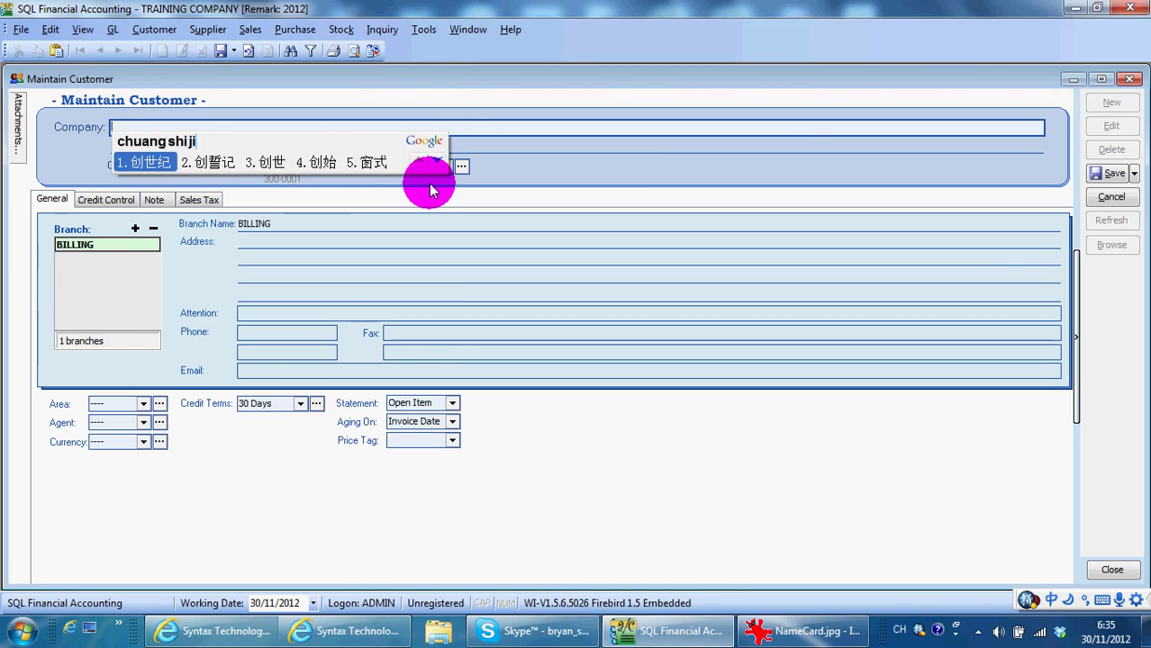
pyautogui.press('space')
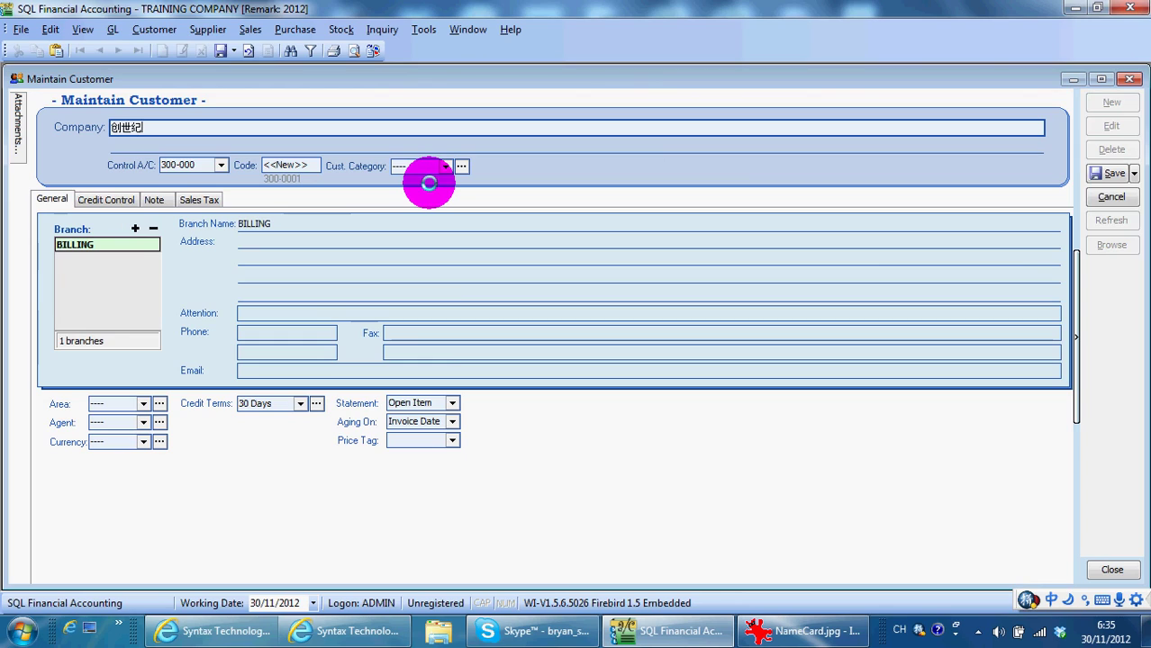
# - Complete the name as 创世纪公司, save customer 300-0001, and return to Sales
pyautogui.write('gong ')
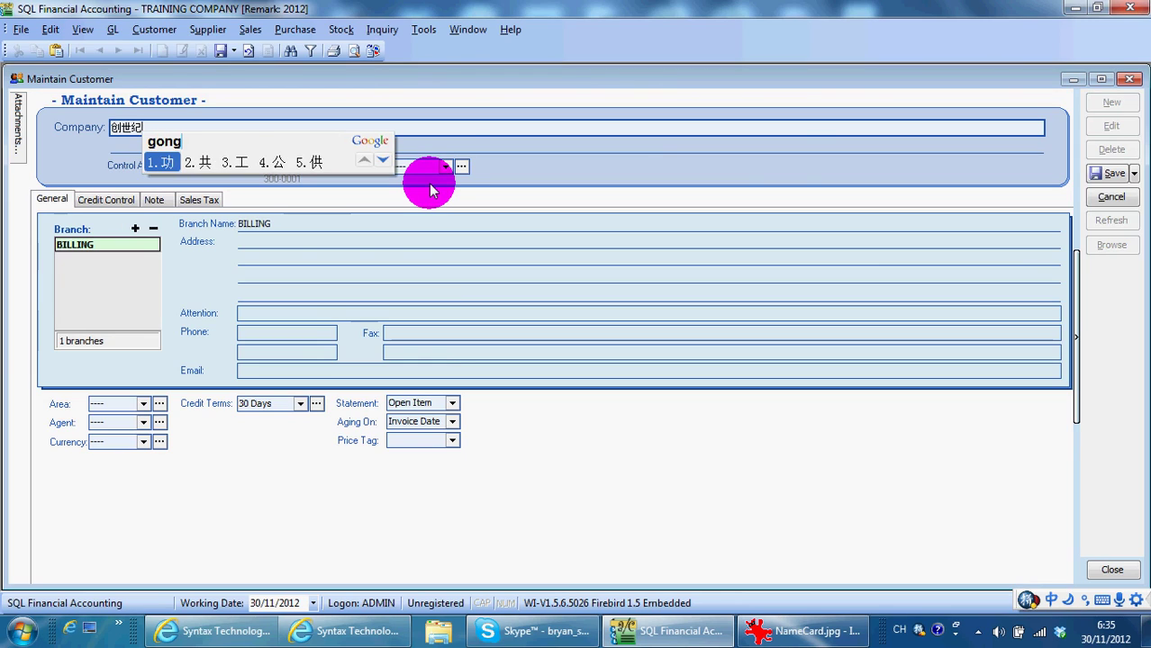
pyautogui.write('shi')
pyautogui.press('BackSpace')
pyautogui.press('BackSpace')
pyautogui.press('BackSpace')
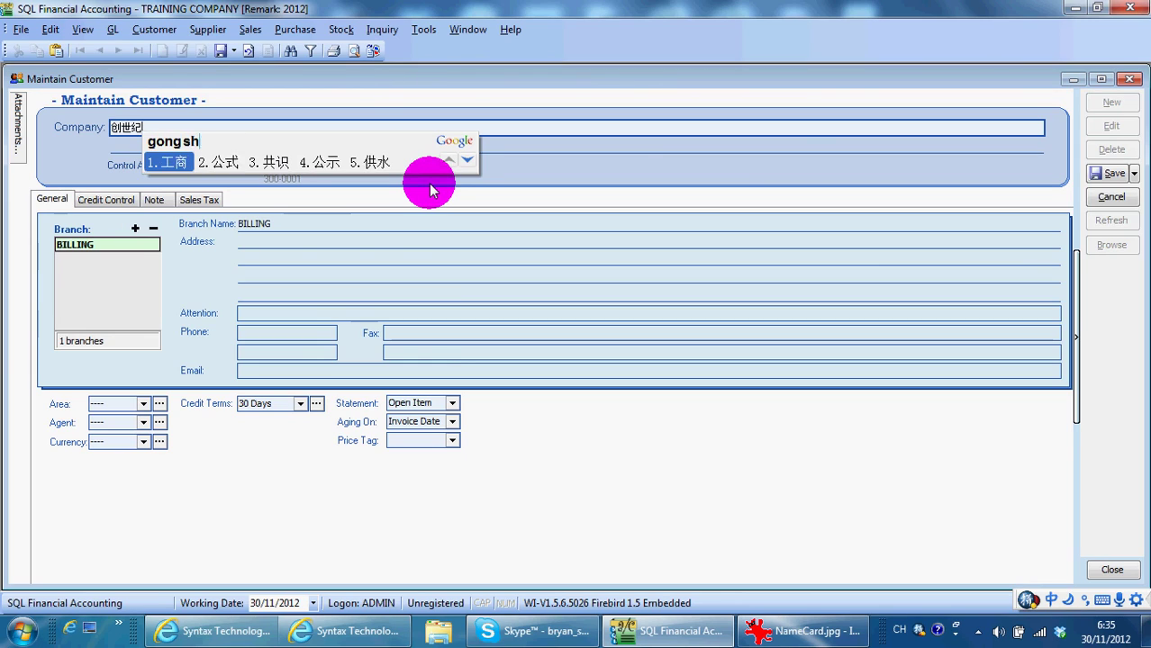
pyautogui.write('si')
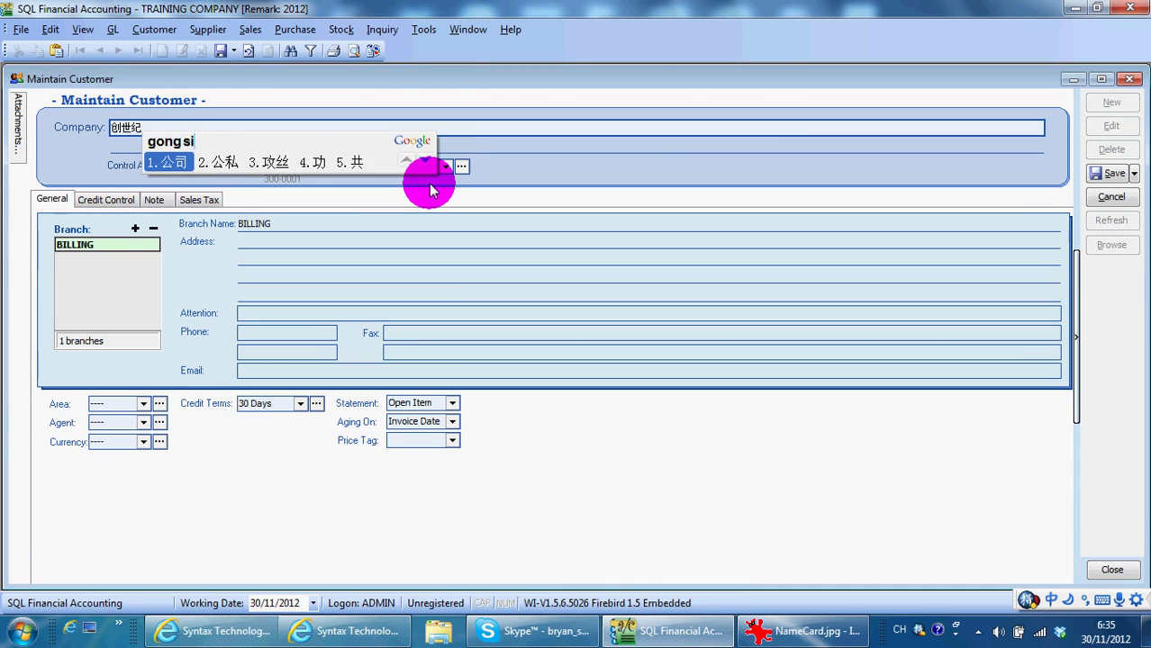
pyautogui.press('space')
pyautogui.click(1108, 172)
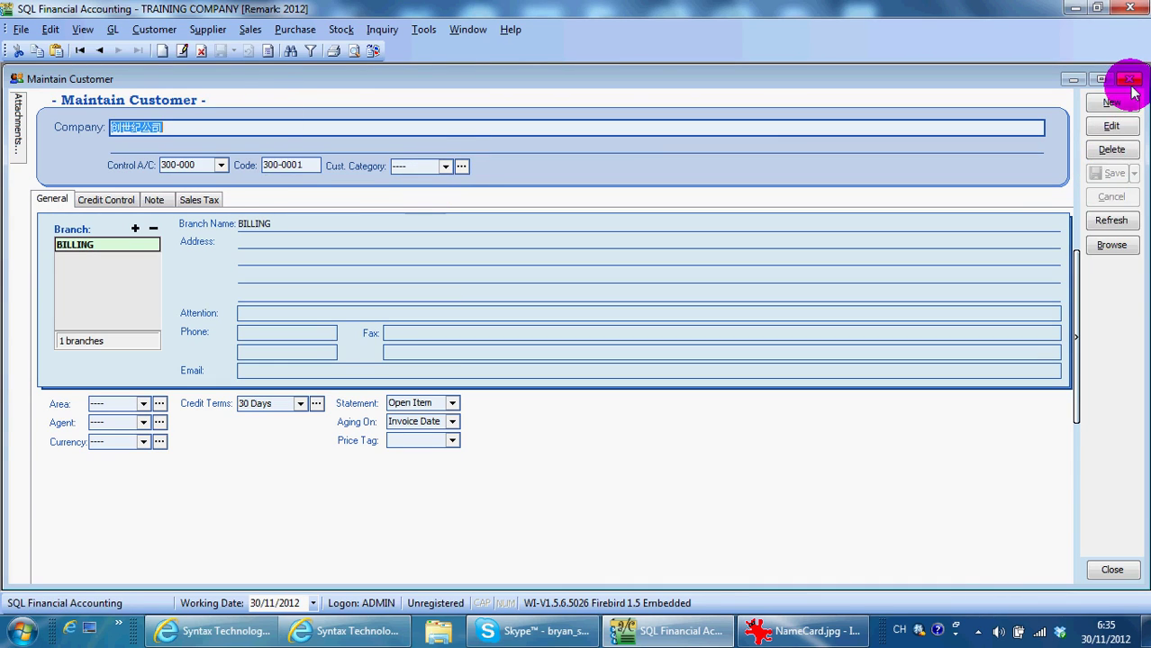
pyautogui.click(1130, 80)
pyautogui.click(221, 359)
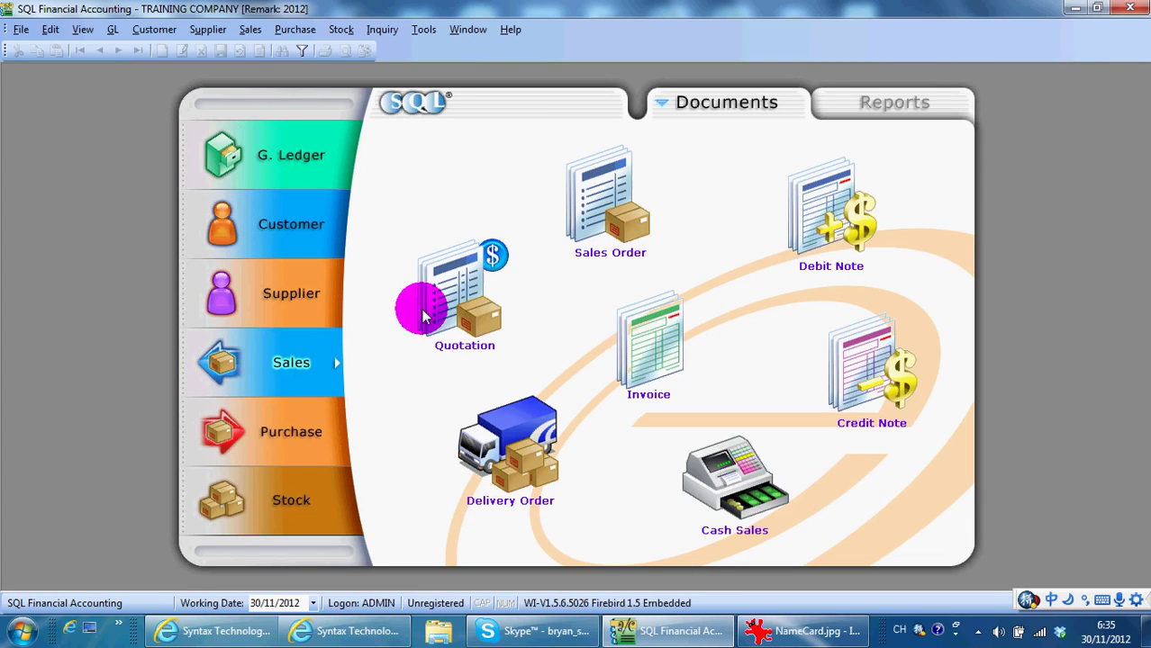
# - Start a new sales invoice for customer 创世纪公司 (300-0001)
pyautogui.click(652, 354)
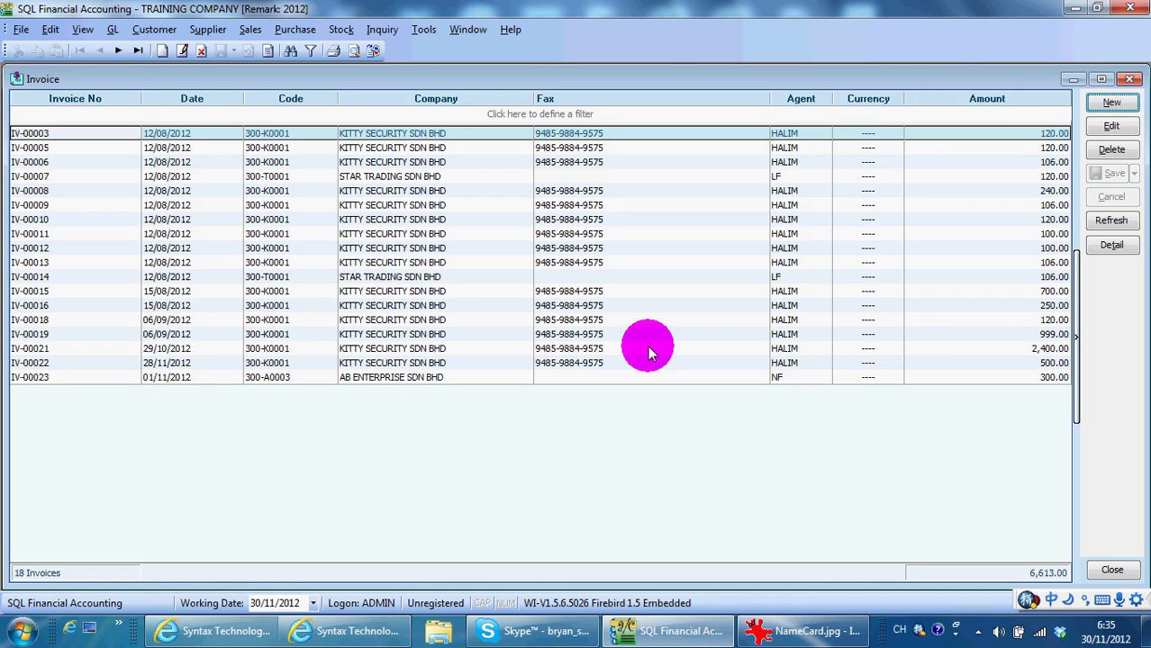
pyautogui.click(1103, 102)
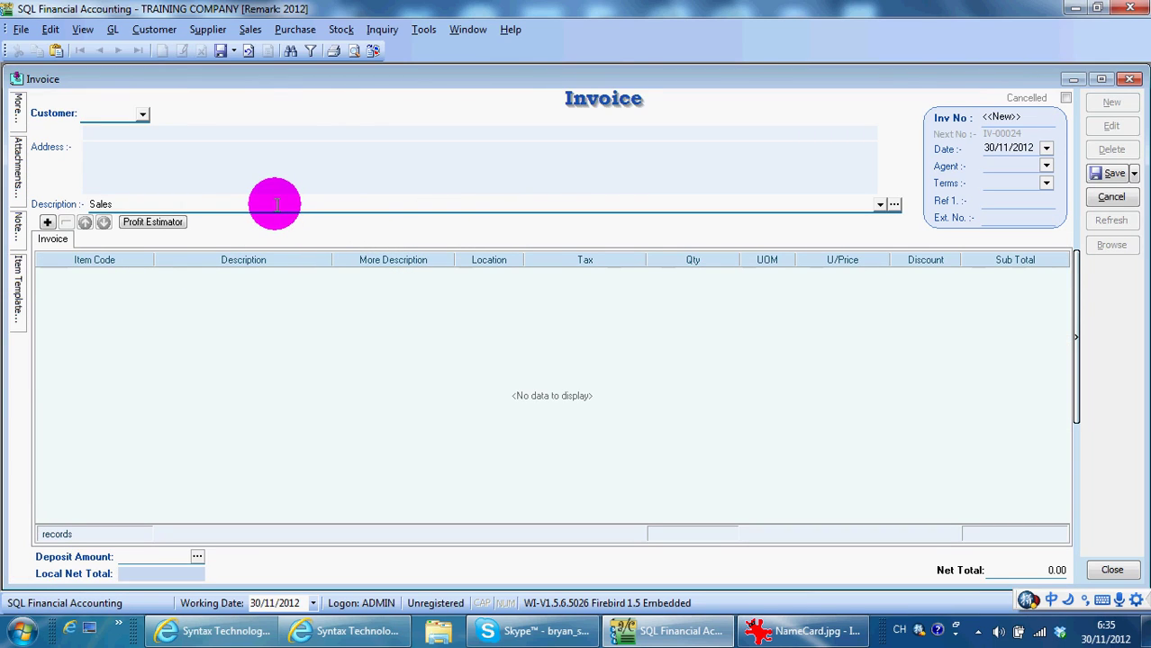
pyautogui.write('chuang')
pyautogui.press('space')
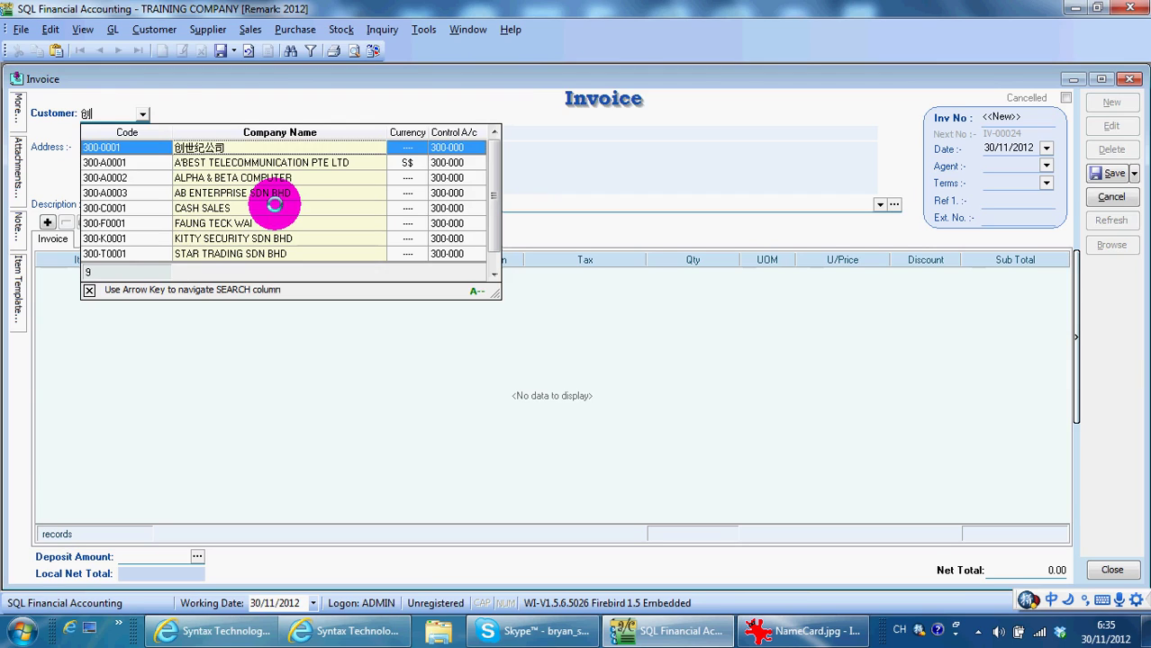
pyautogui.click(259, 149)
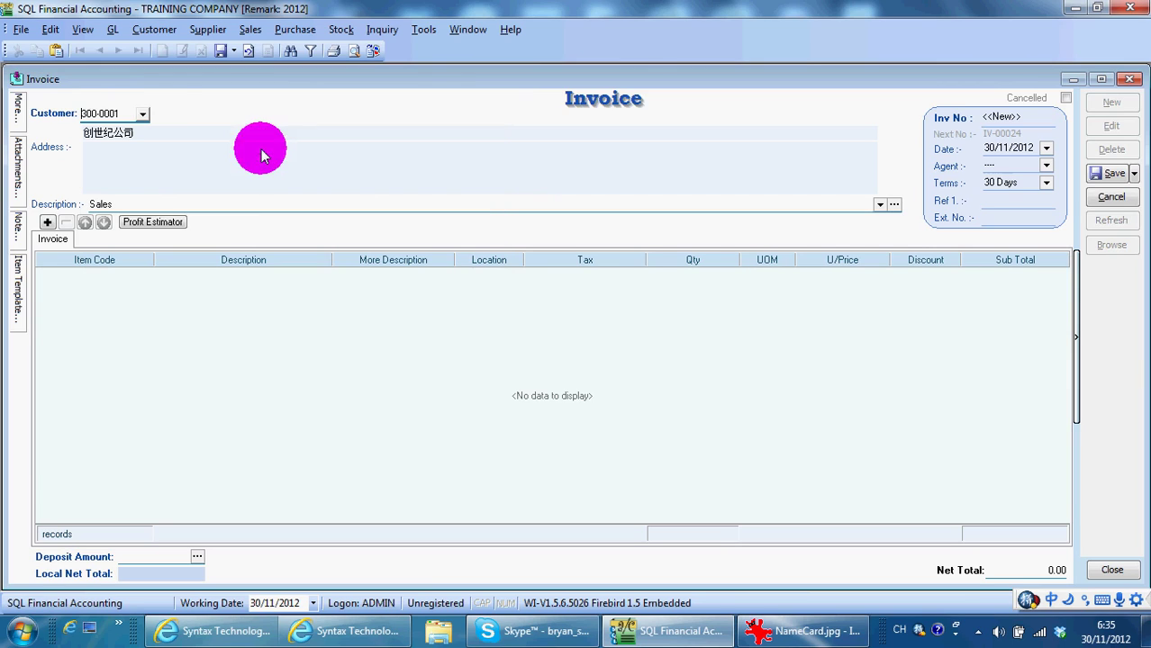
# - Add one M-PRE-120明讯 prepaid card line at 120.00 and save the invoice
pyautogui.click(47, 223)
pyautogui.click(77, 282)
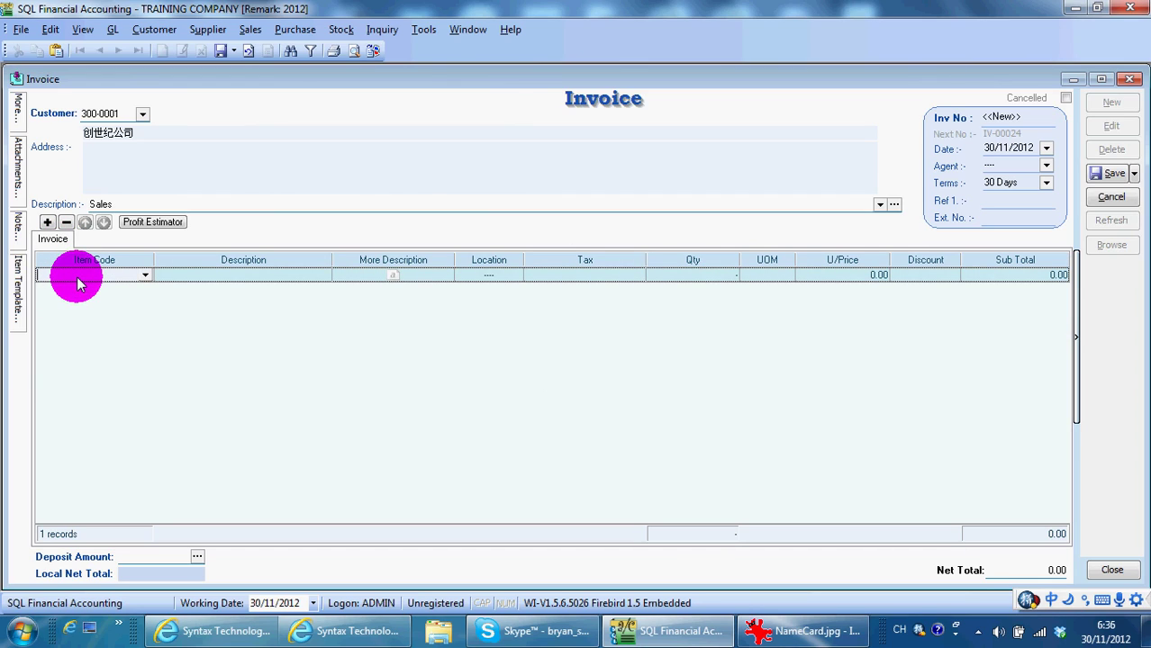
pyautogui.write('m')
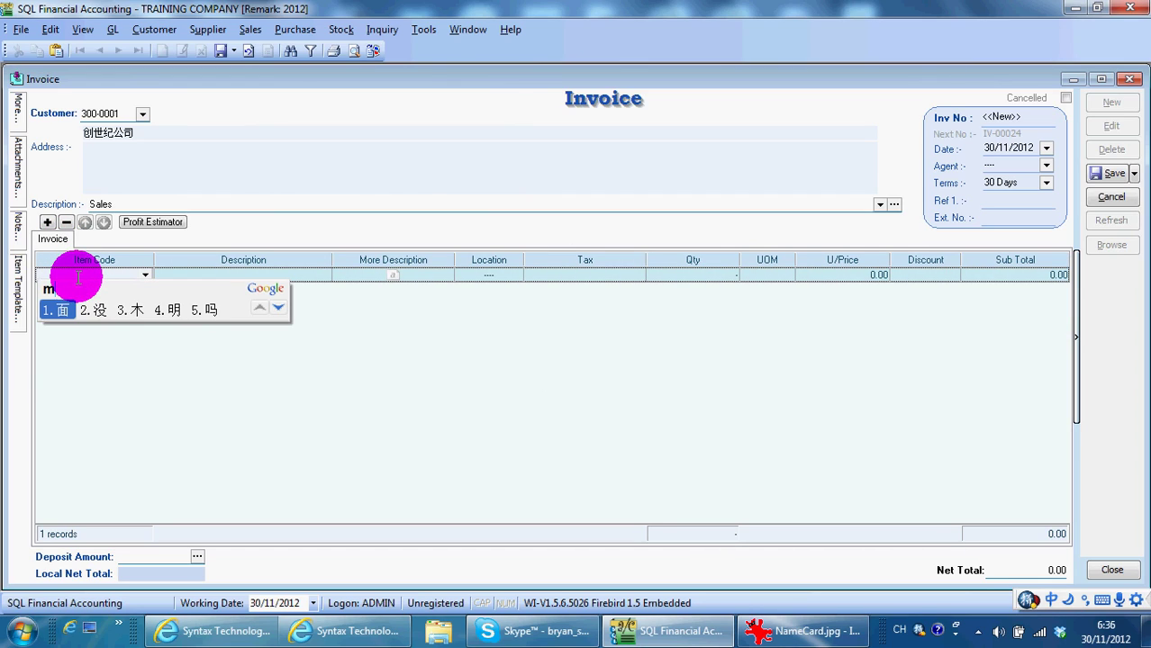
pyautogui.write('ing')
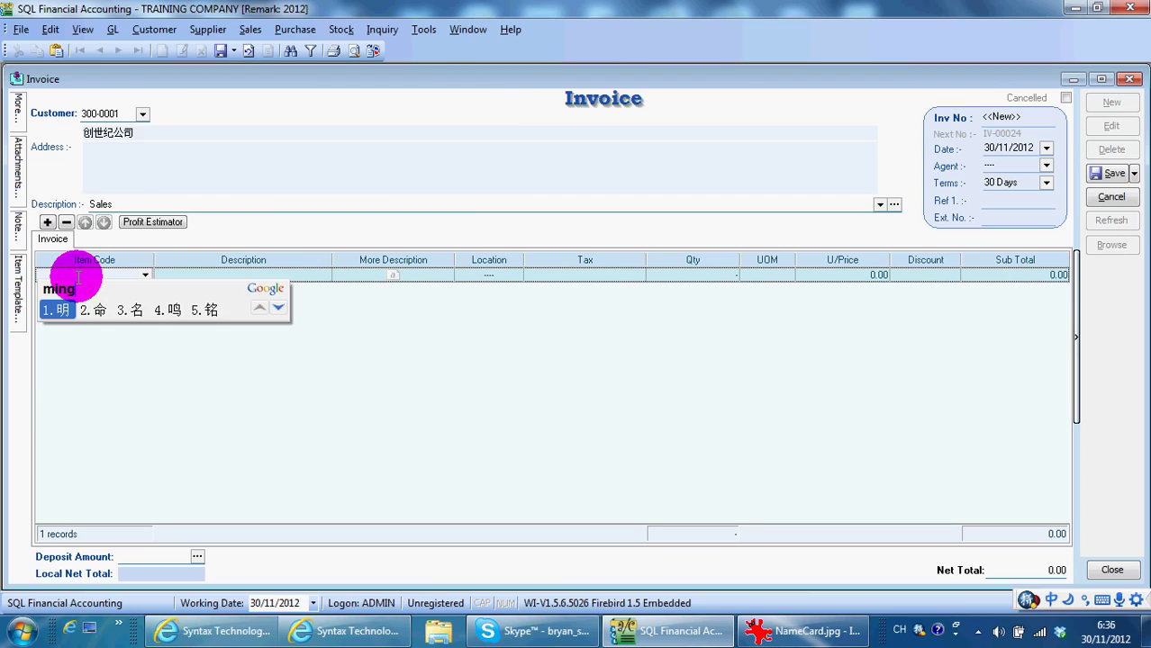
pyautogui.press('space')
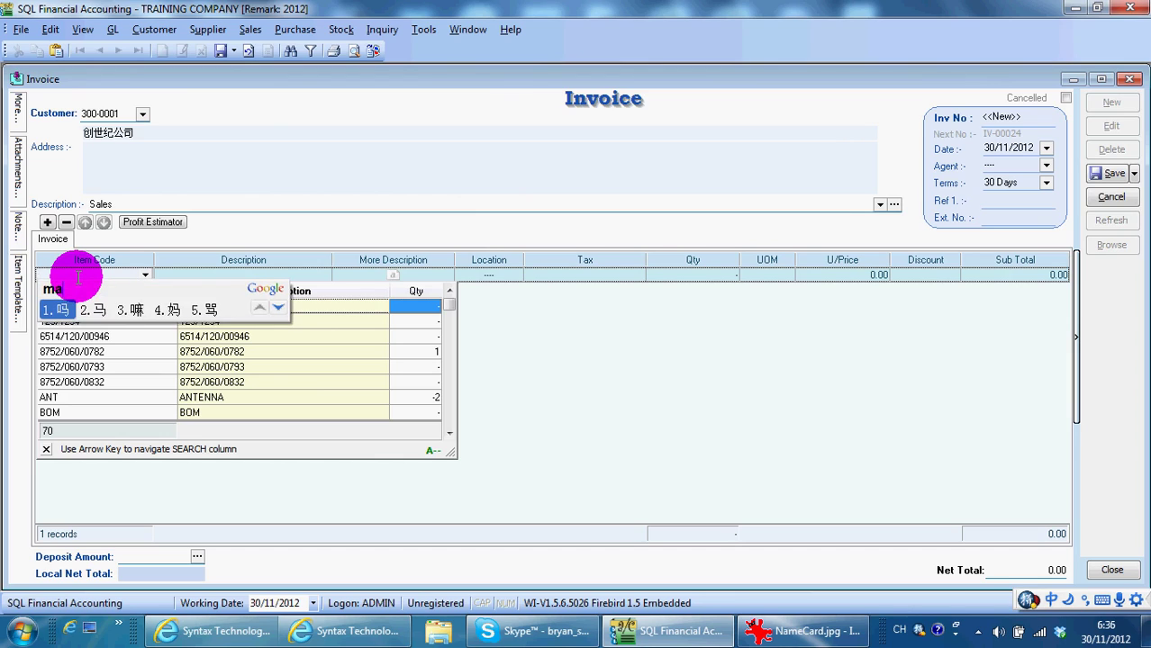
pyautogui.press('shift')
pyautogui.write('ma')
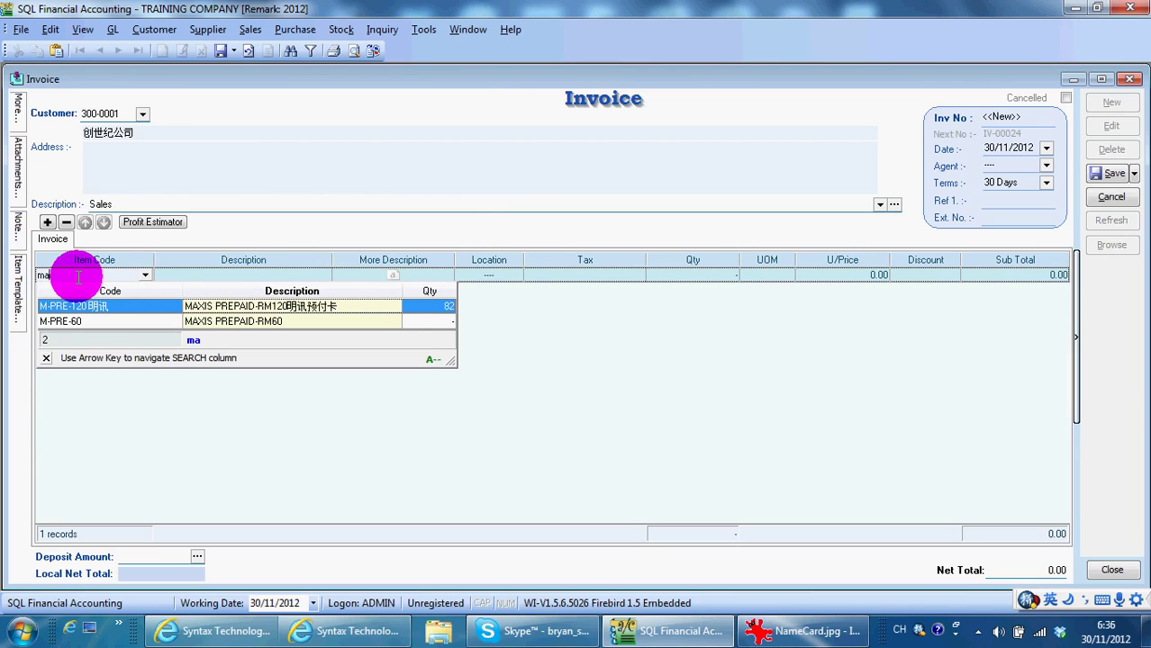
pyautogui.press('Return')
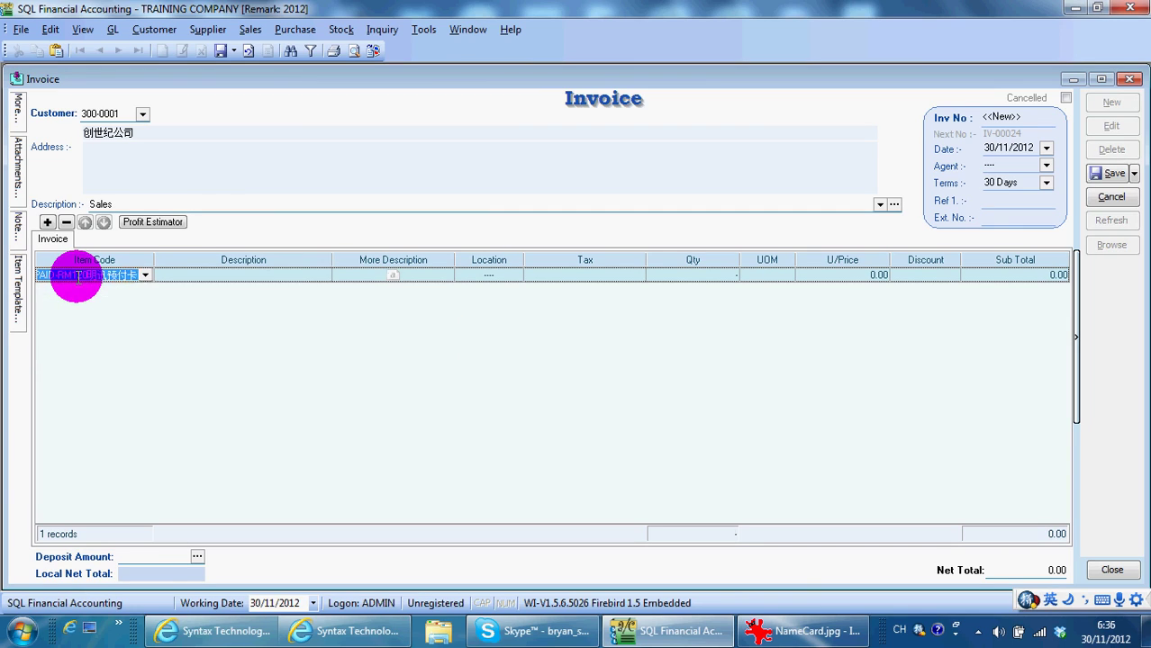
pyautogui.click(1097, 176)
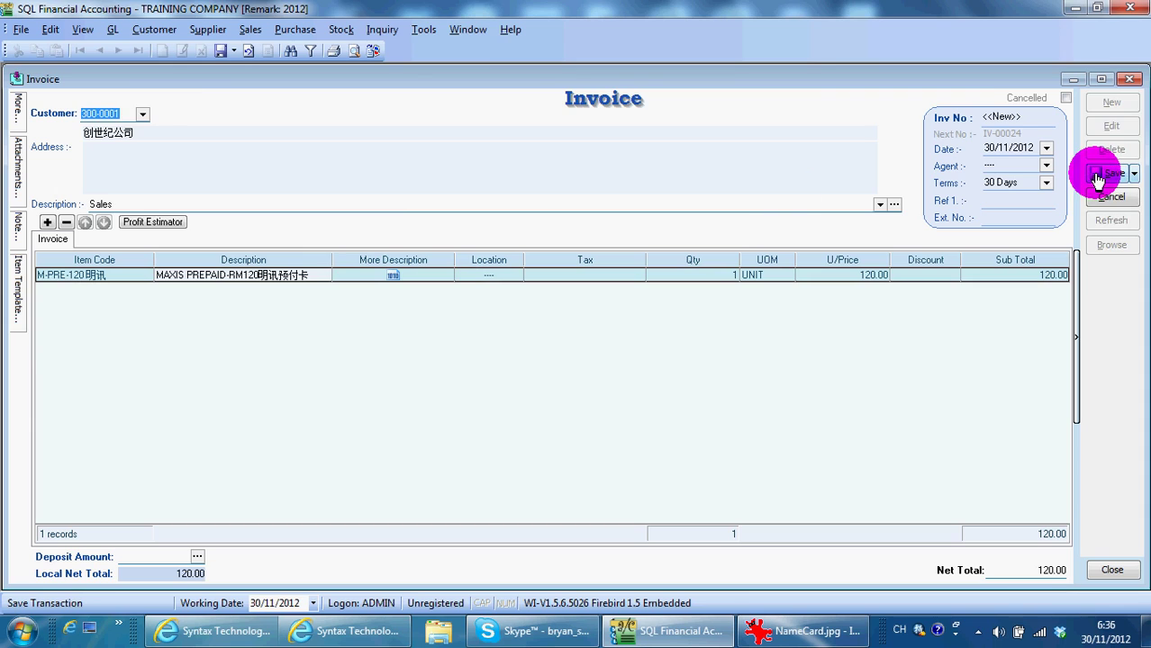
# - Preview invoice IV-00024 using the Sales Invoice 3 (Simple)-华语 report layout
pyautogui.click(355, 52)
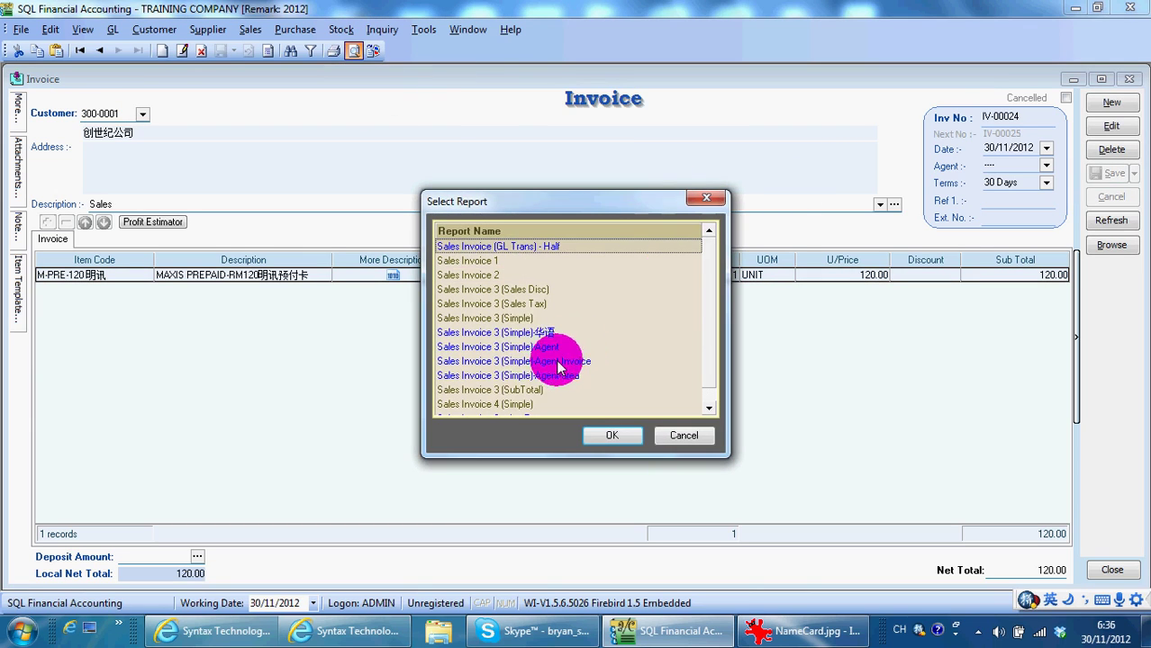
pyautogui.click(532, 334)
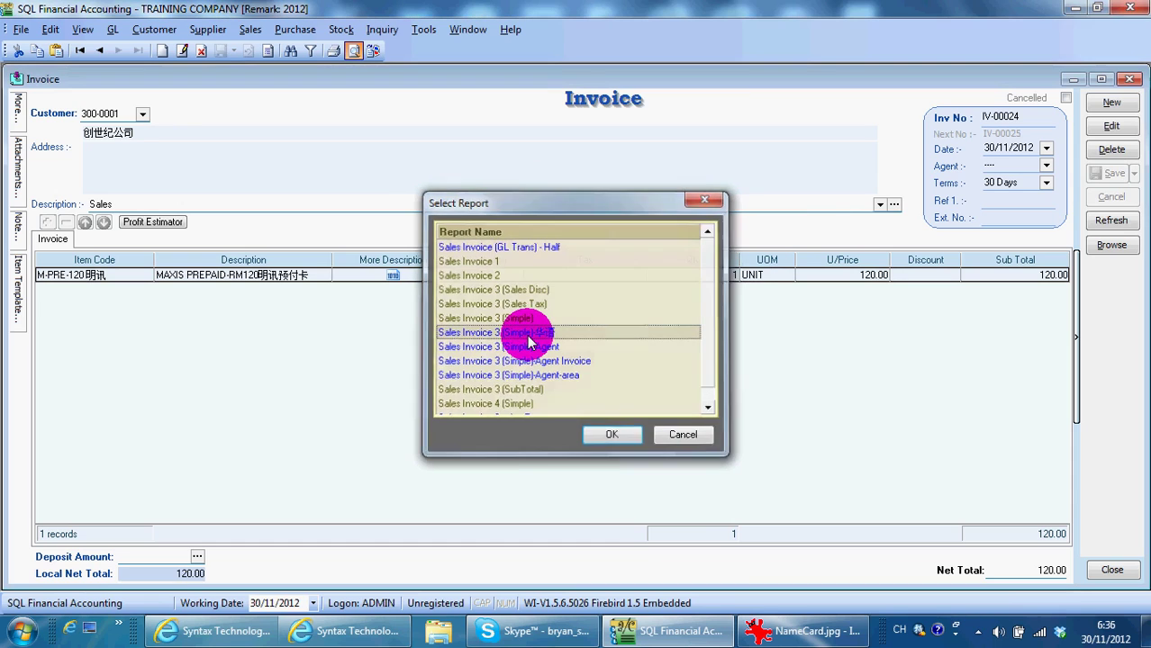
pyautogui.doubleClick(529, 334)
pyautogui.scroll(-1, 527, 333)
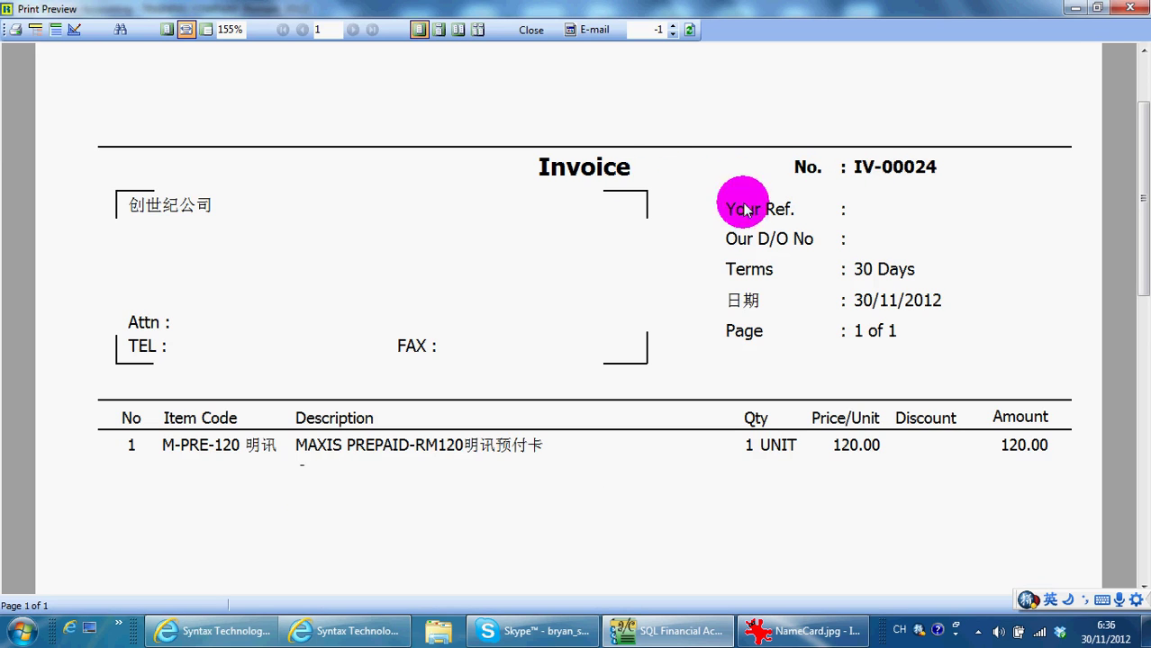
# - Close the invoice print preview and select the TEL label on the layout
pyautogui.press('Escape')
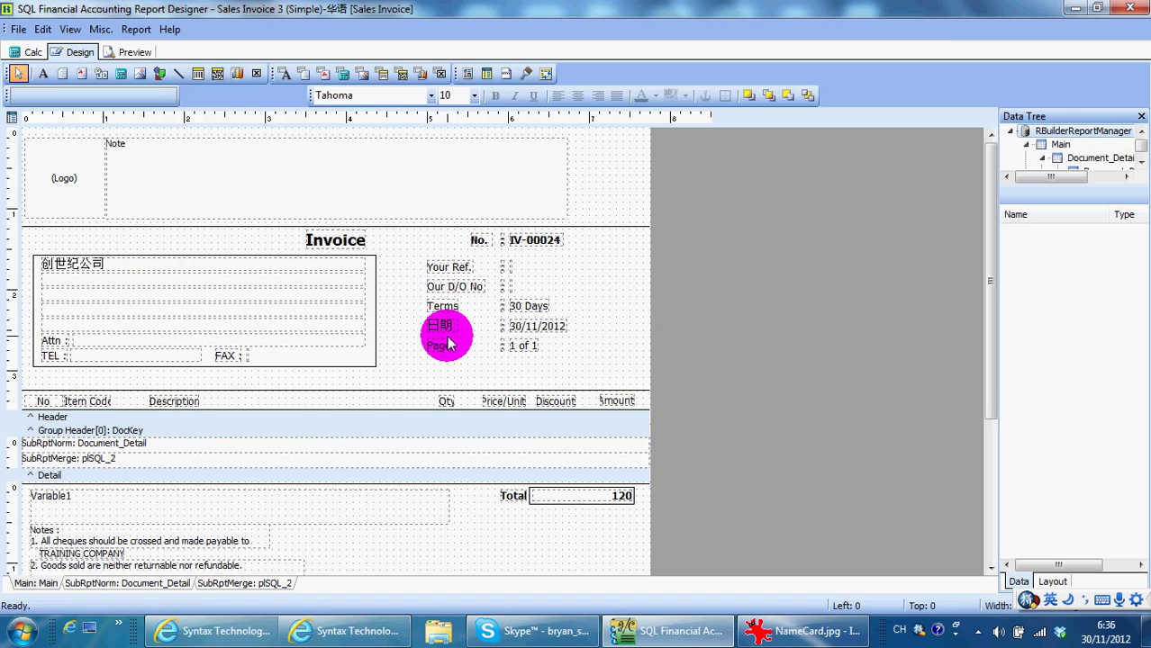
pyautogui.click(444, 330)
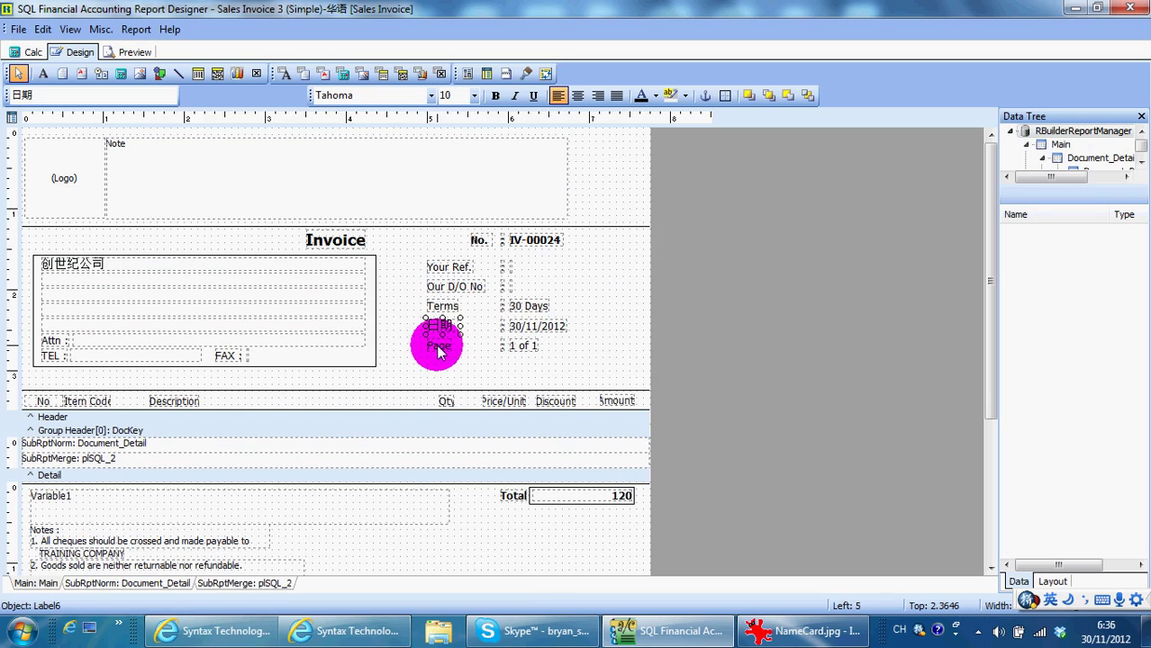
pyautogui.click(222, 359)
pyautogui.click(47, 355)
# - Replace the TEL label's text with 电话 using pinyin input
pyautogui.tripleClick(34, 101)
pyautogui.press('BackSpace')
pyautogui.click(4, 75)
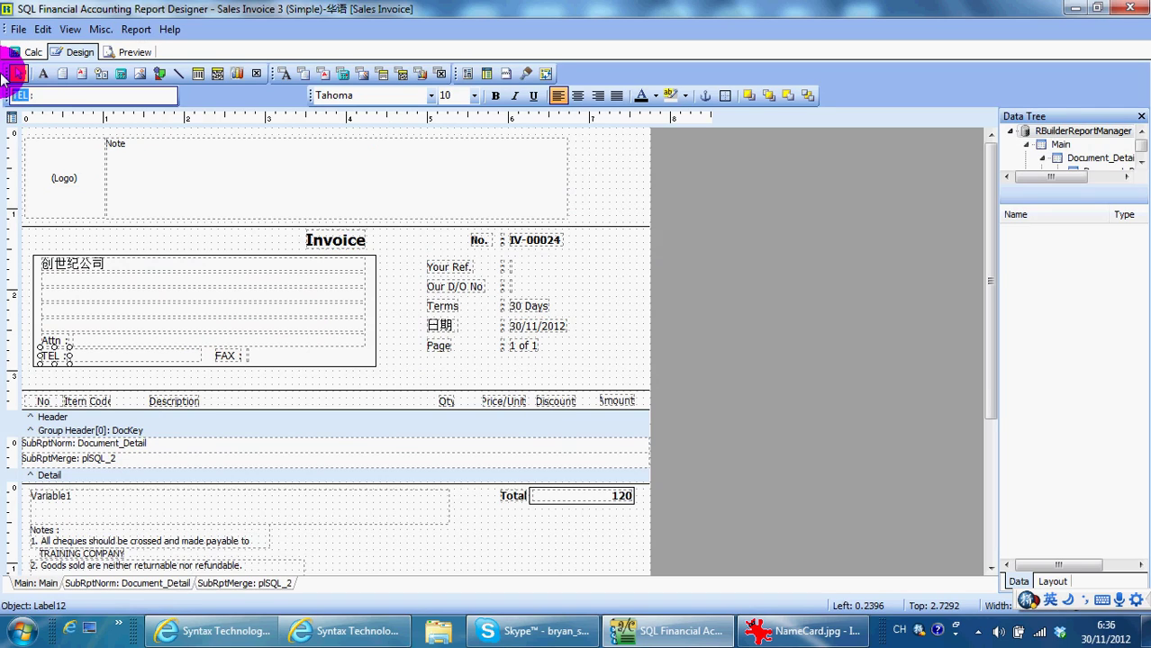
pyautogui.write('diang')
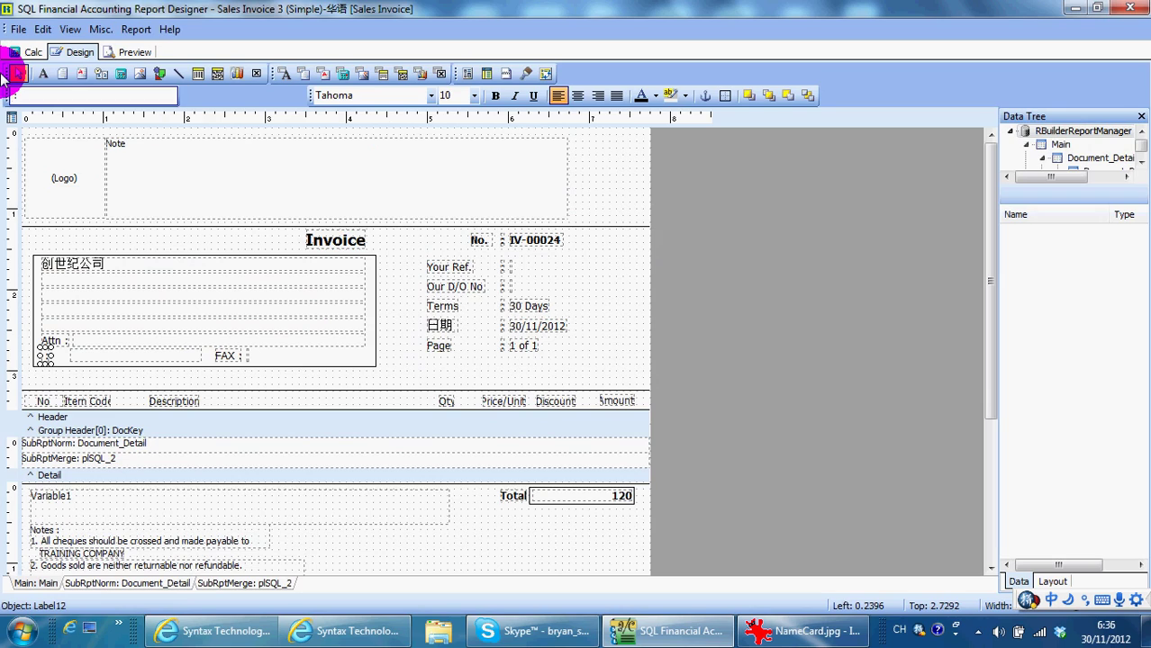
pyautogui.write('dianhua')
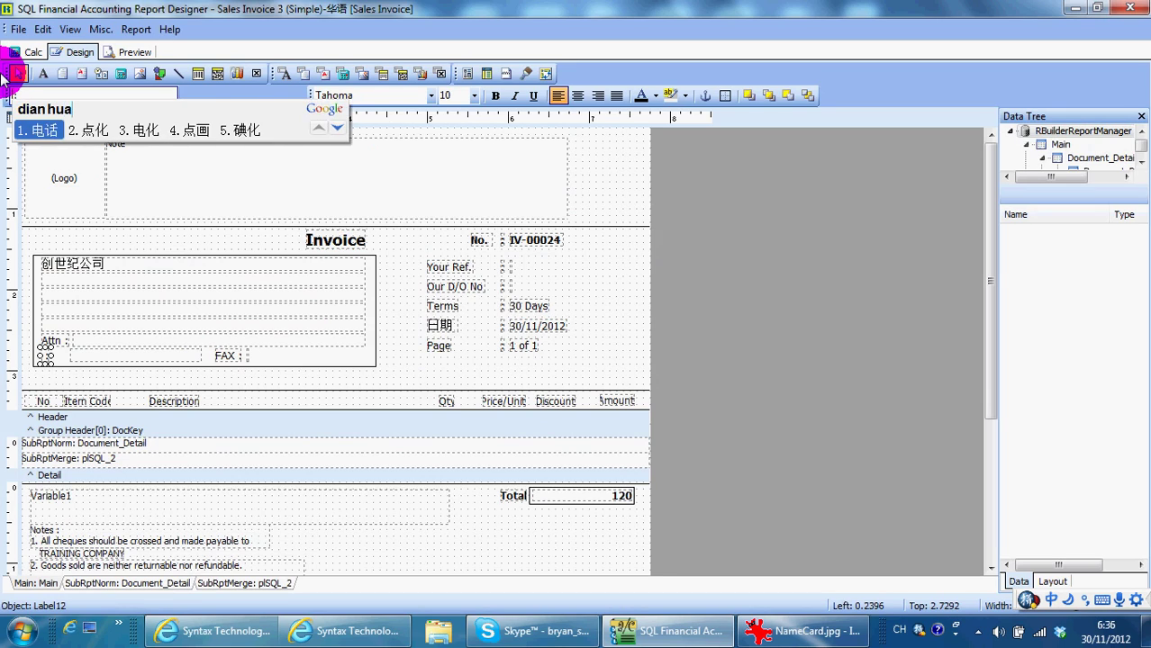
pyautogui.press('space')
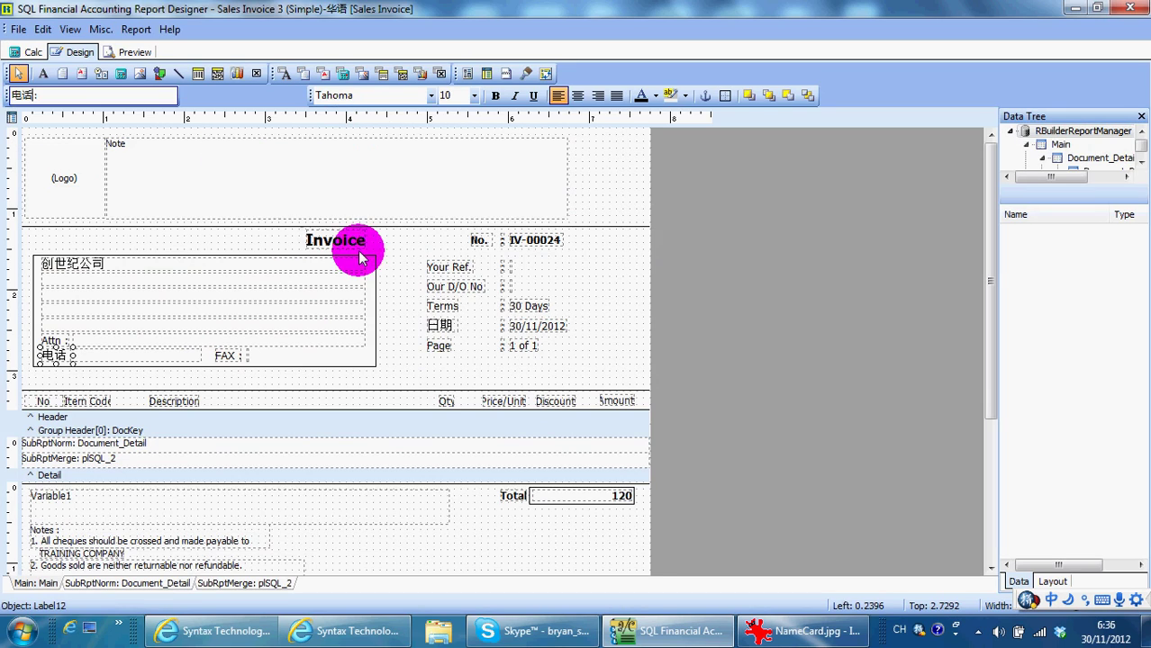
pyautogui.click(392, 249)
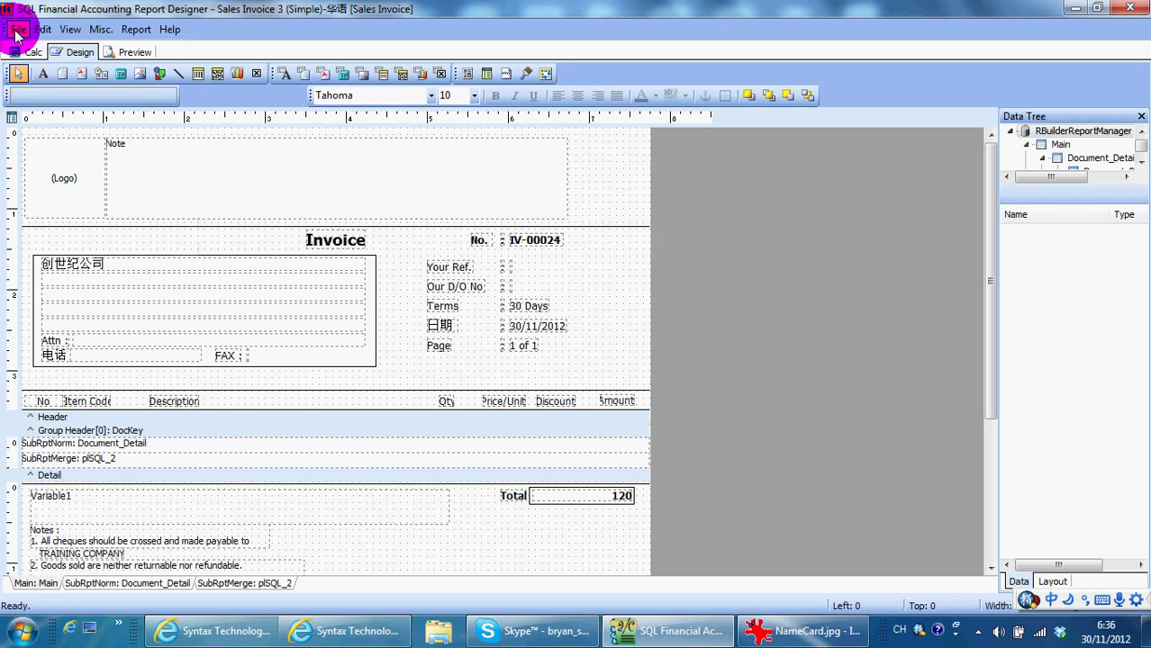
pyautogui.click(18, 29)
# - Save the layout under a new name by appending 单 to give 'Sales Invoice 3 (Simple)-华语单'
pyautogui.click(48, 108)
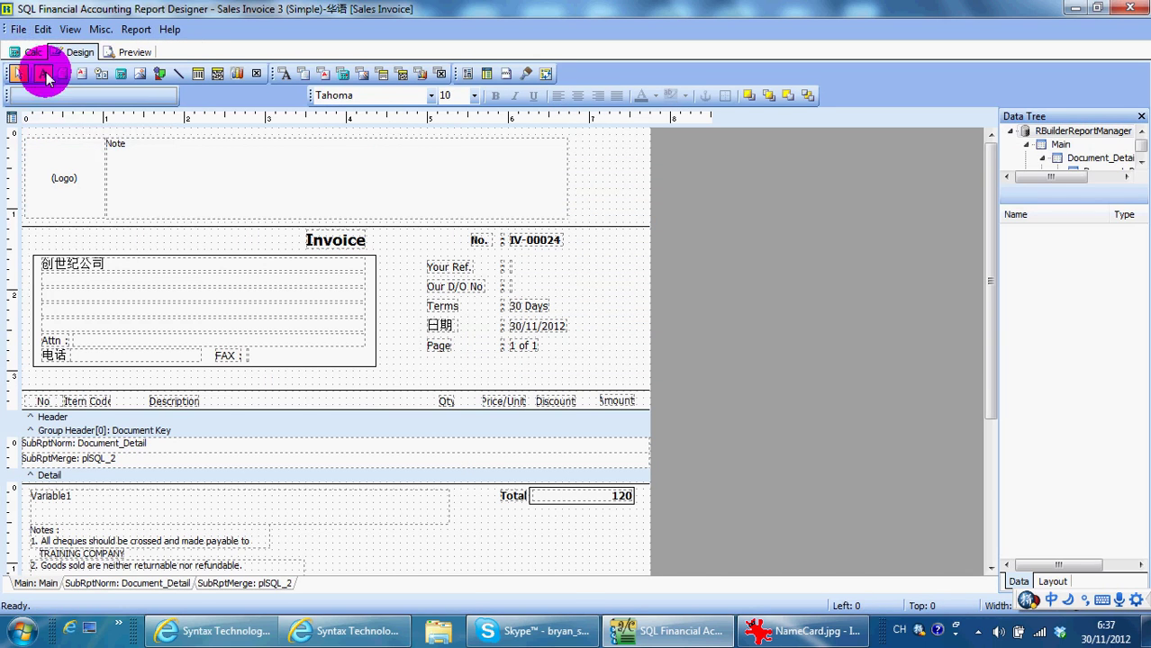
pyautogui.click(20, 29)
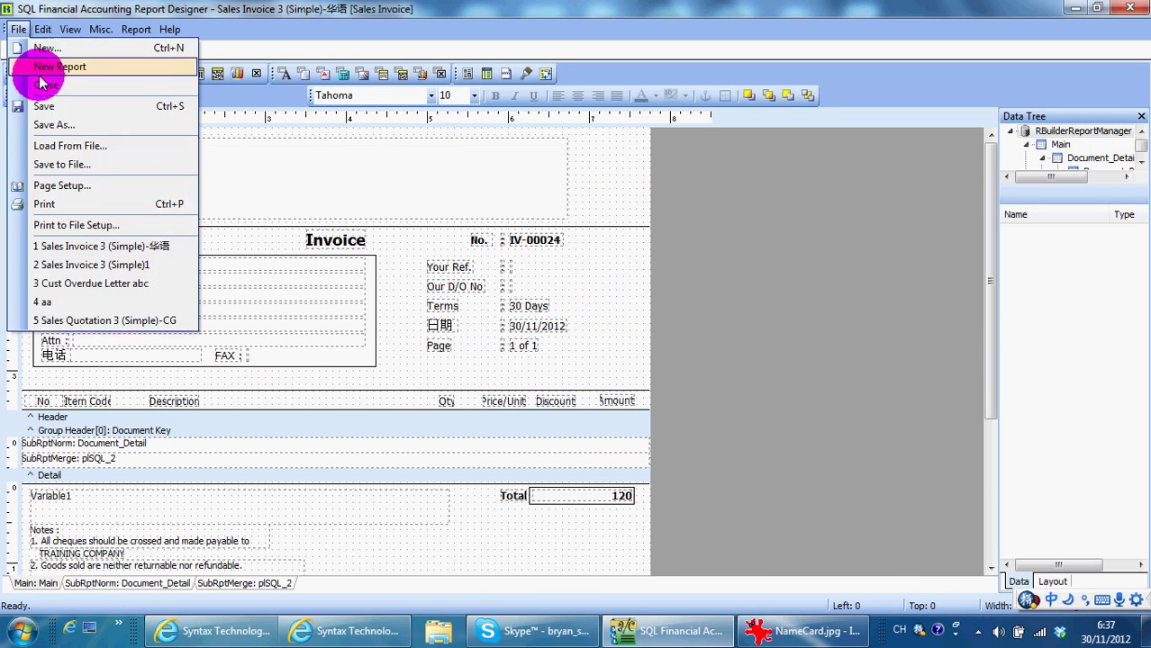
pyautogui.click(54, 121)
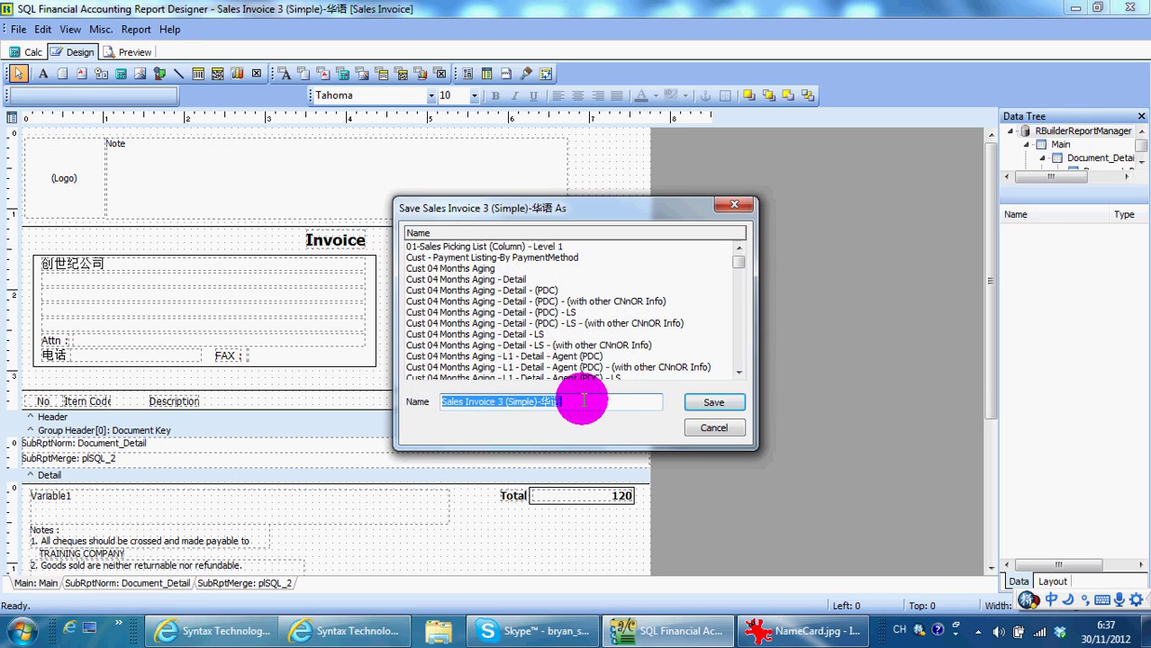
pyautogui.click(584, 401)
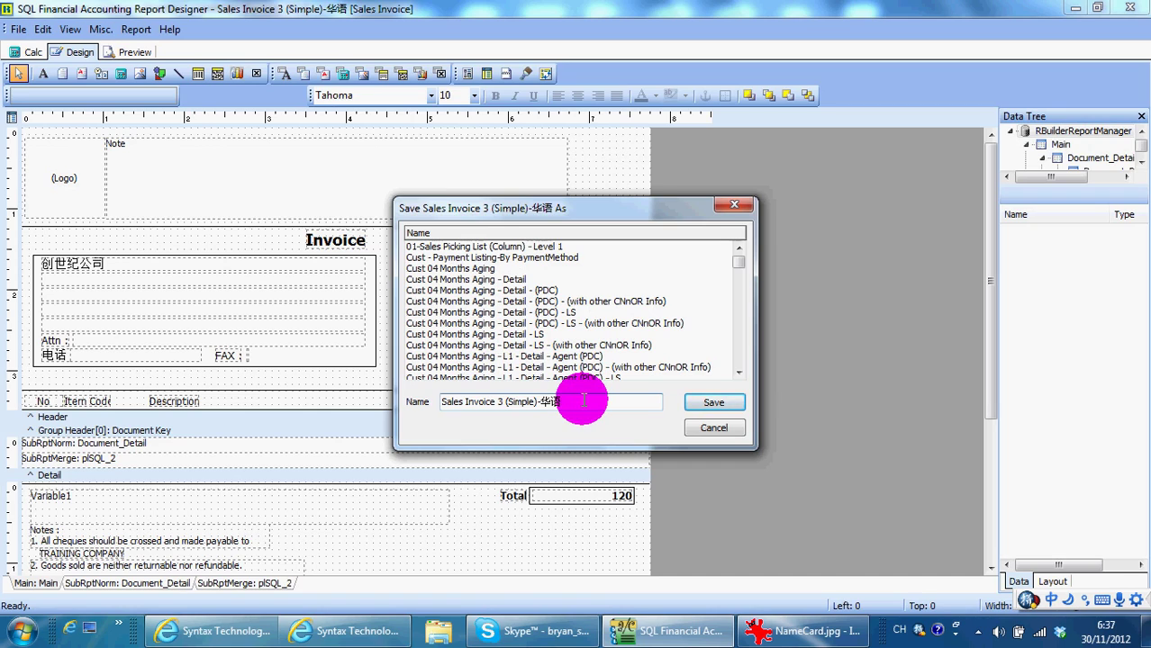
pyautogui.write('dan')
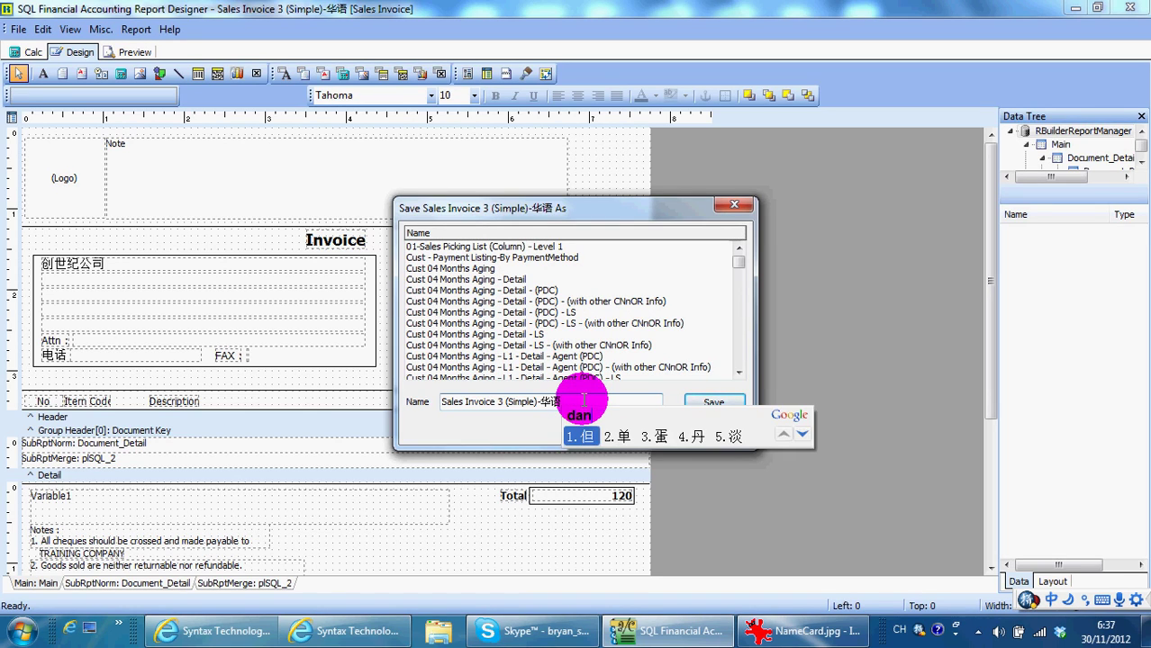
pyautogui.write('2')
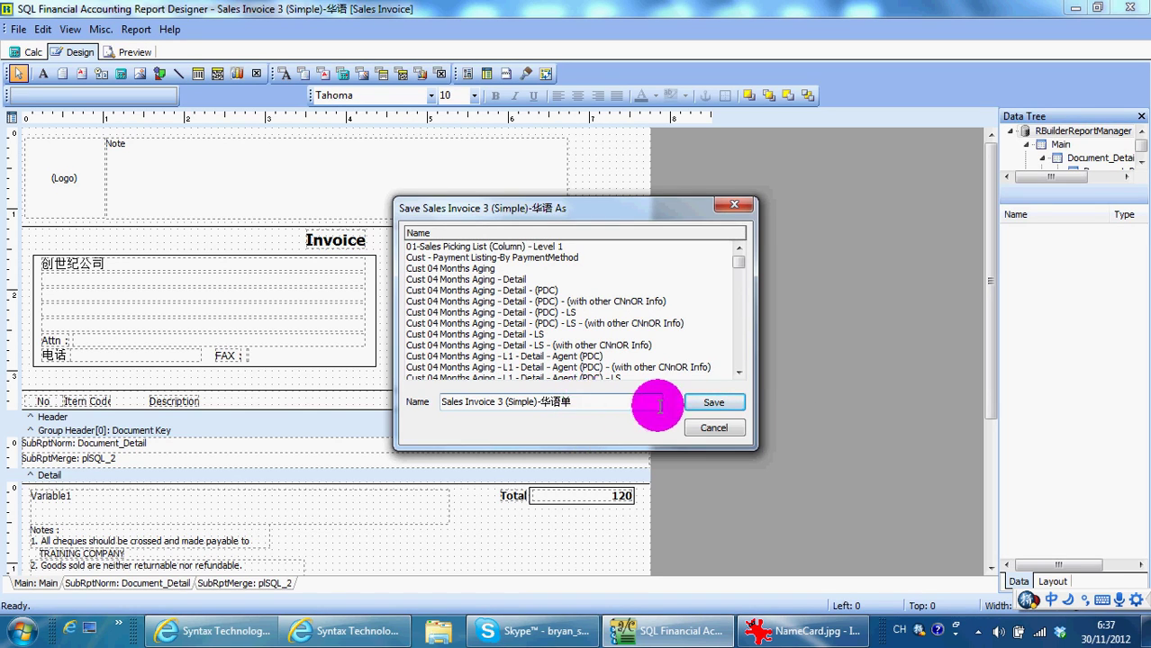
pyautogui.click(711, 402)
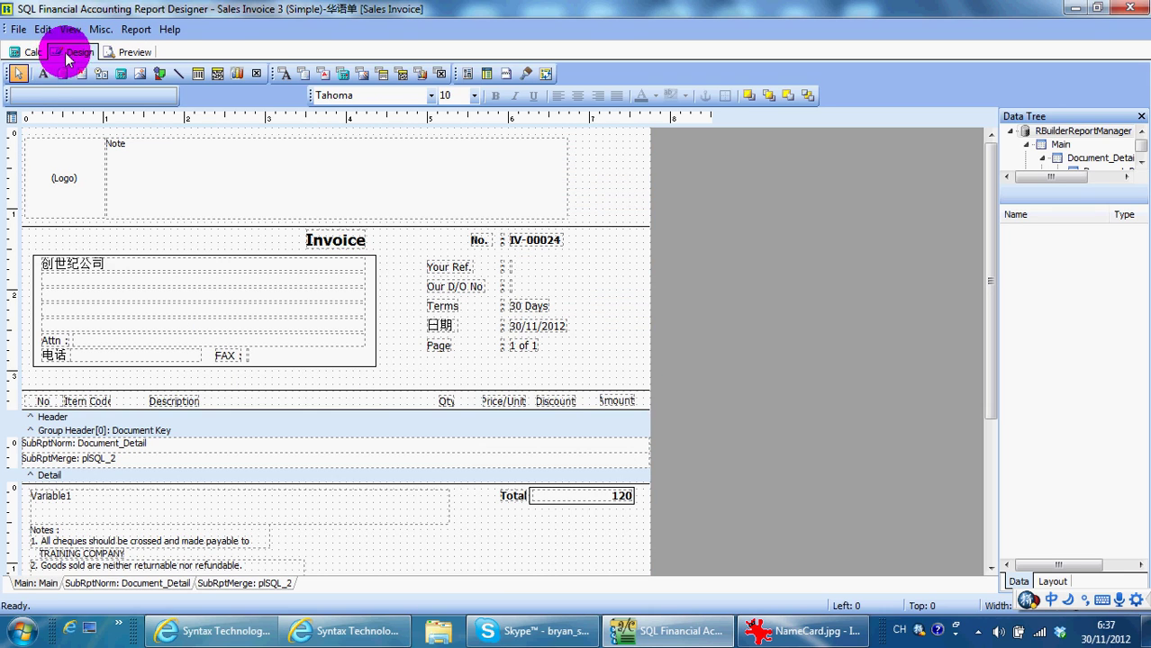
# - Close the designer and preview invoice IV-00024 with the Sales Invoice 3 (Simple)-华语单 report
pyautogui.click(1123, 10)
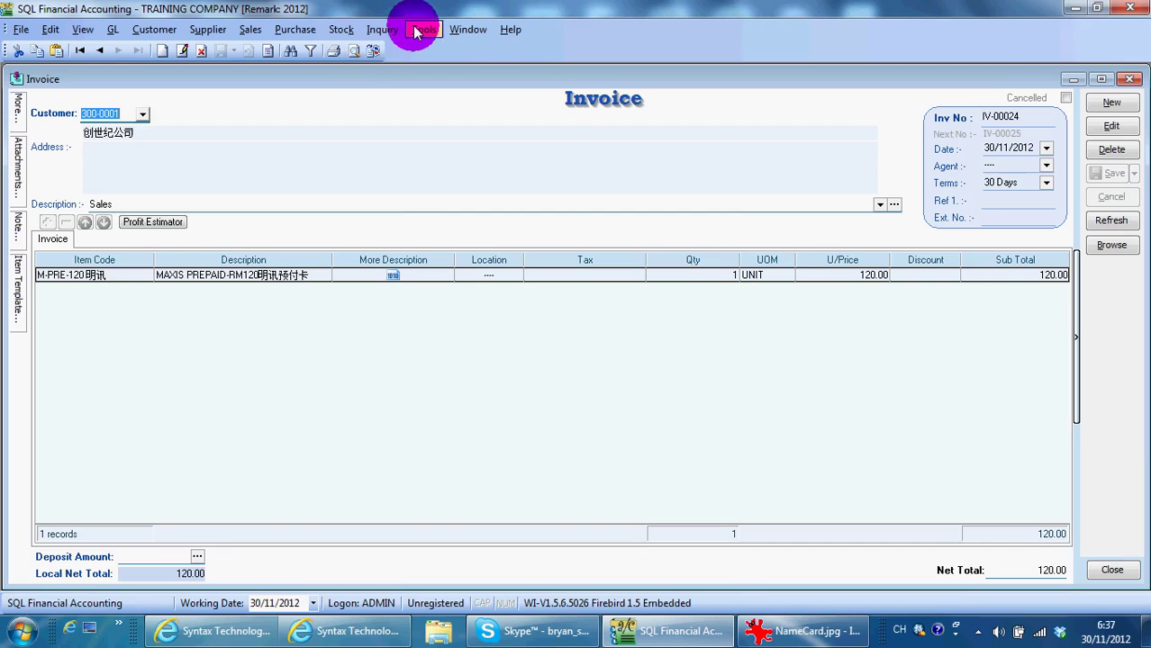
pyautogui.click(352, 51)
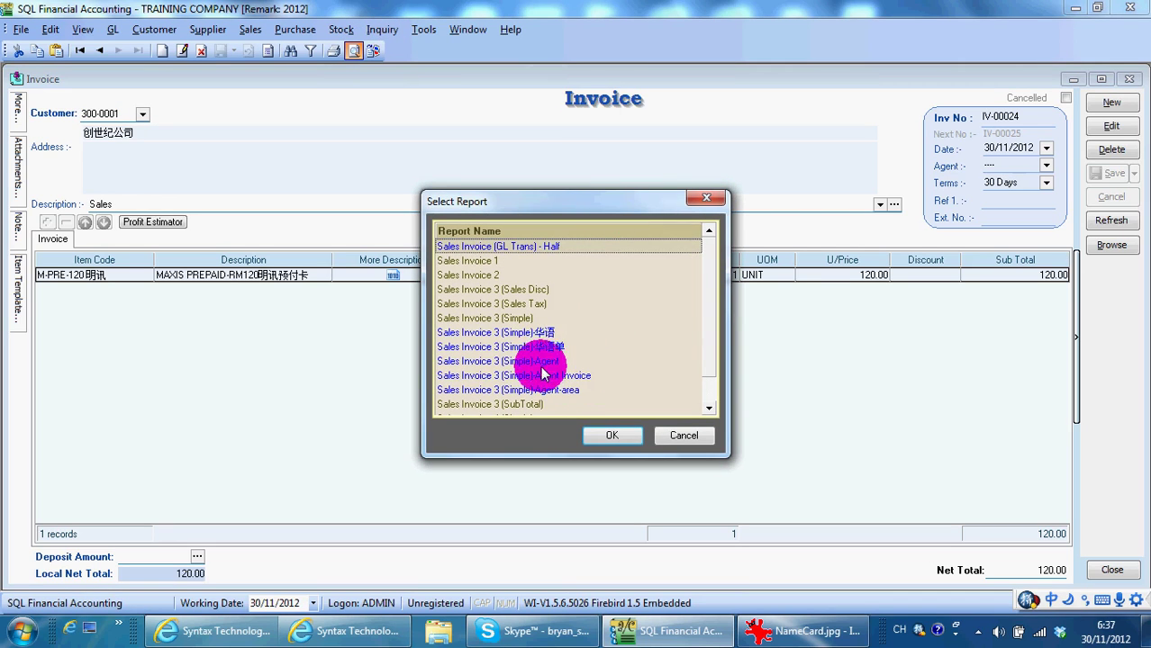
pyautogui.click(544, 347)
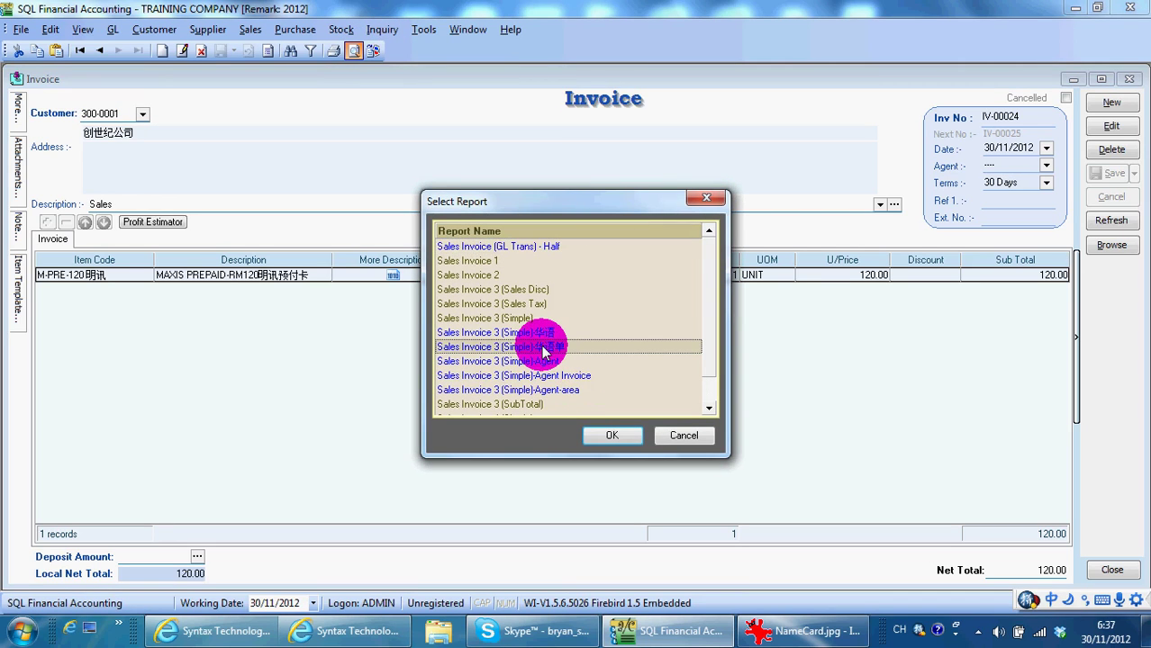
pyautogui.doubleClick(544, 347)
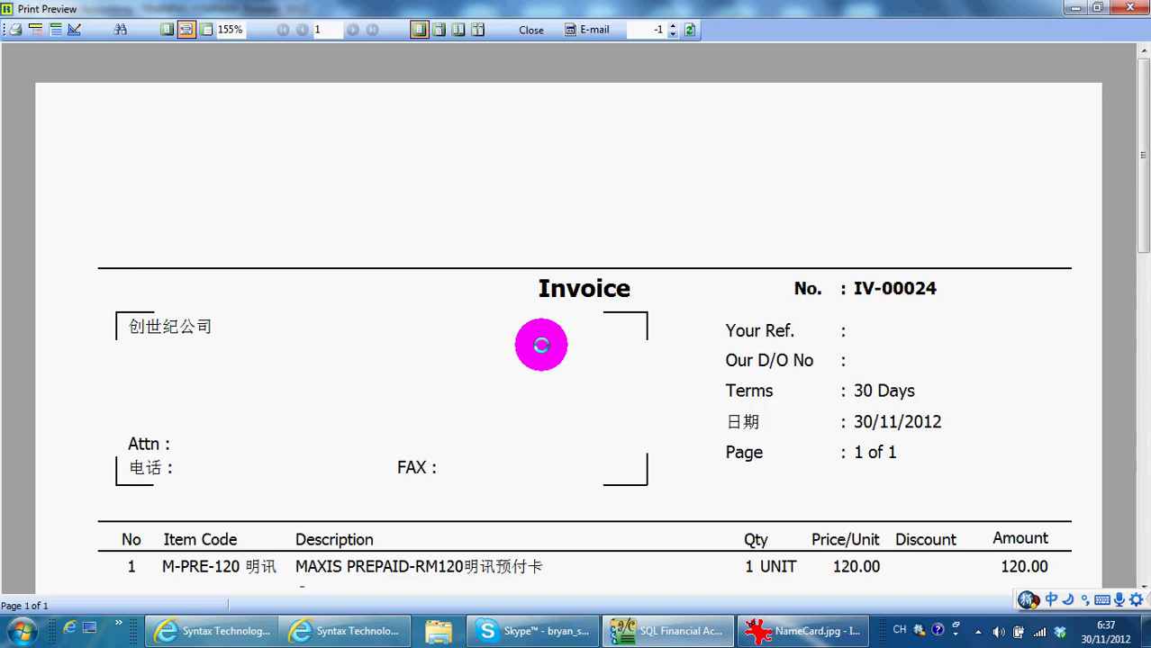
pyautogui.scroll(-1, 541, 345)
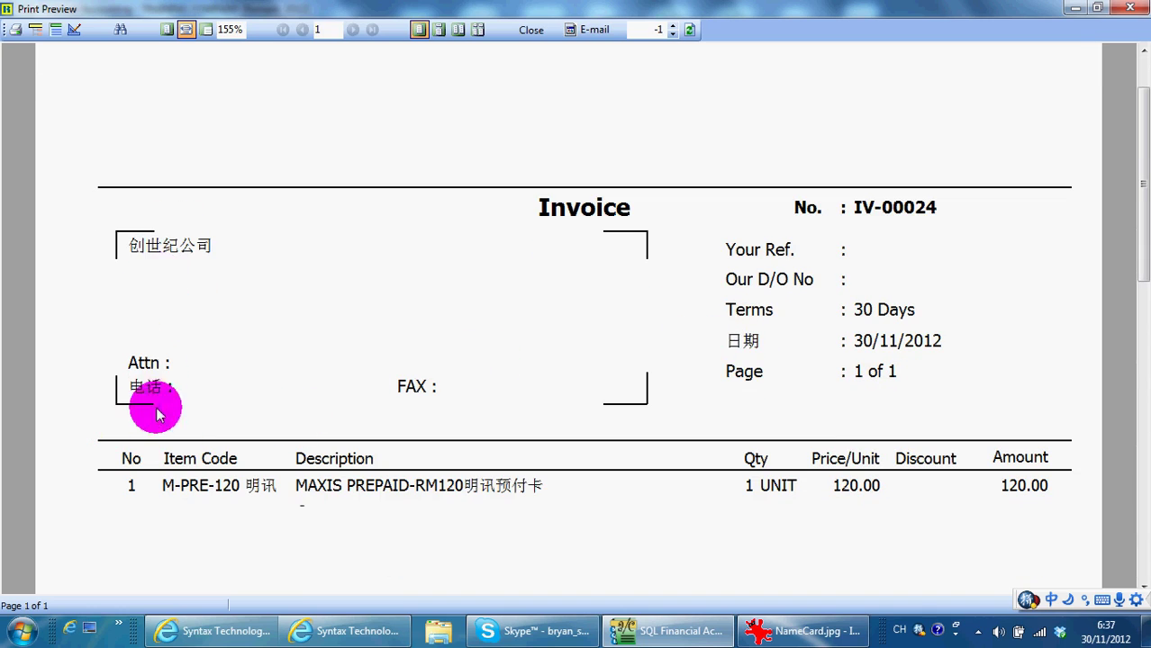
pyautogui.scroll(-4, 675, 493)
pyautogui.scroll(-3, 676, 490)
pyautogui.scroll(5, 675, 488)
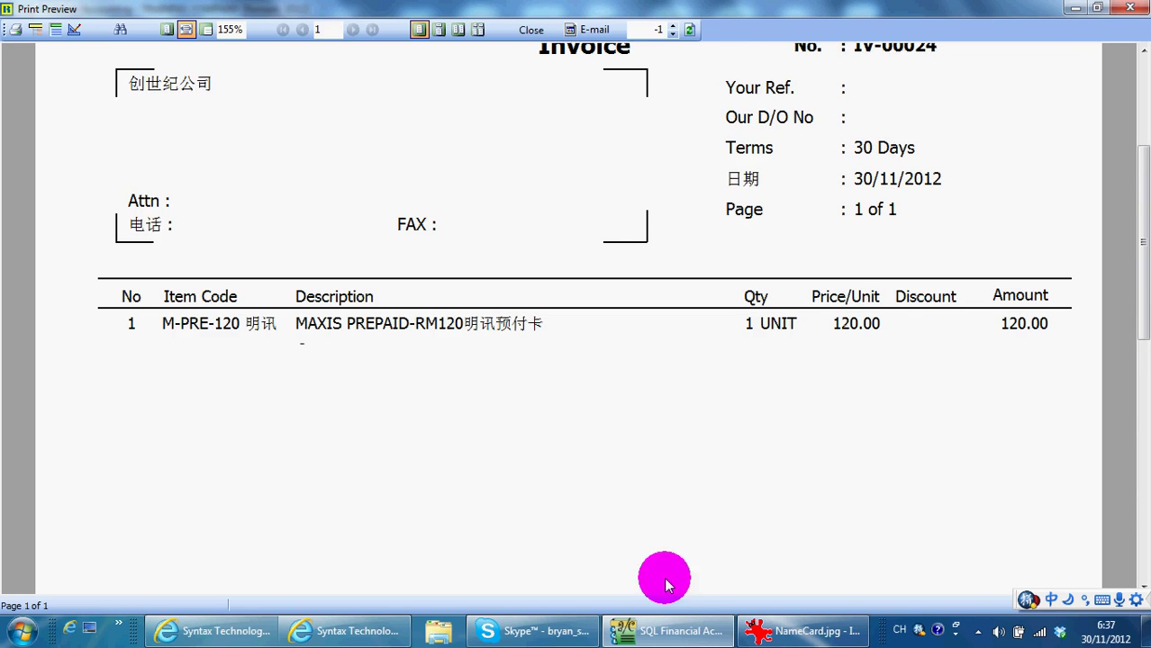
# - Close the invoice preview and bring up NameCard.jpg in IrfanView
pyautogui.click(670, 631)
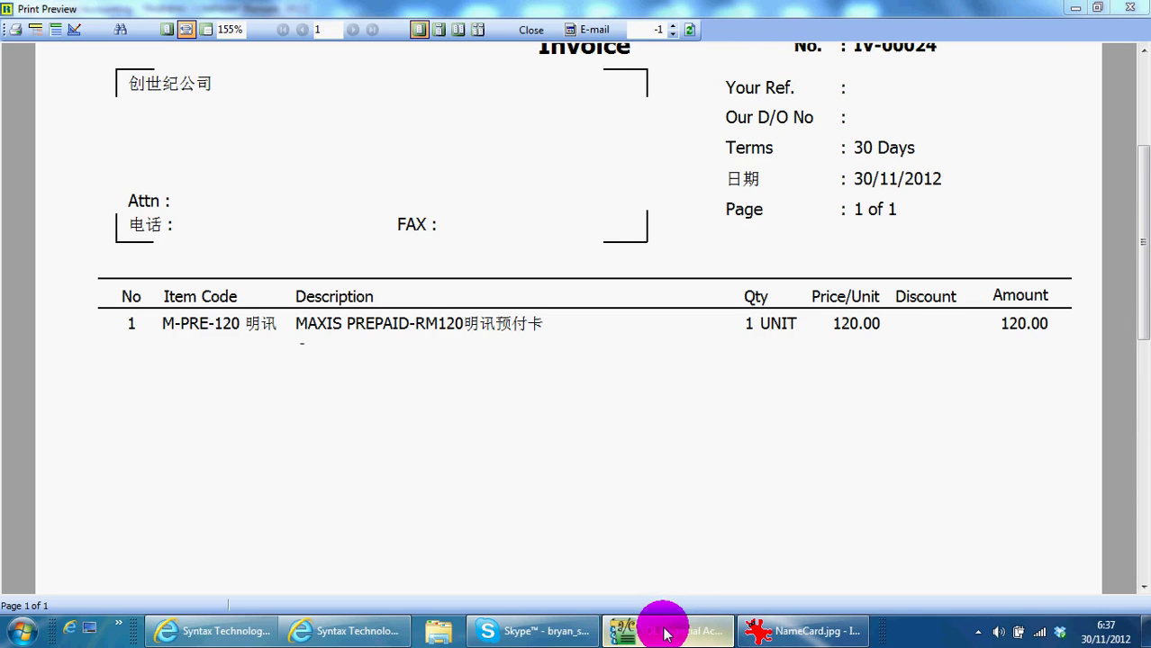
pyautogui.click(1129, 8)
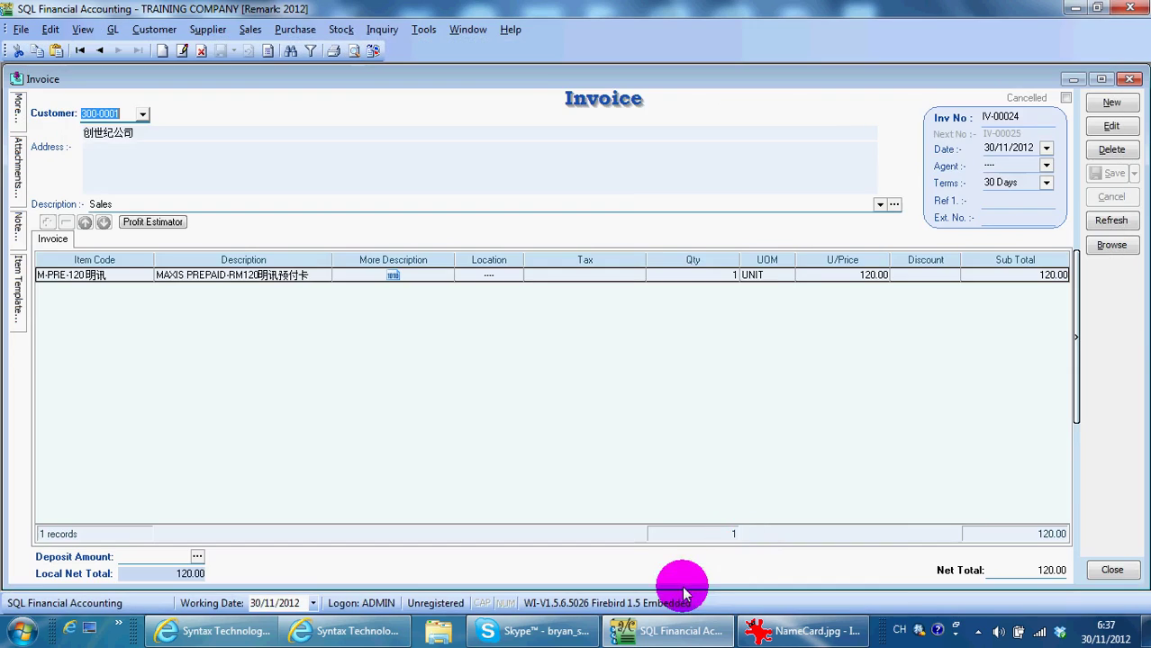
pyautogui.click(807, 639)
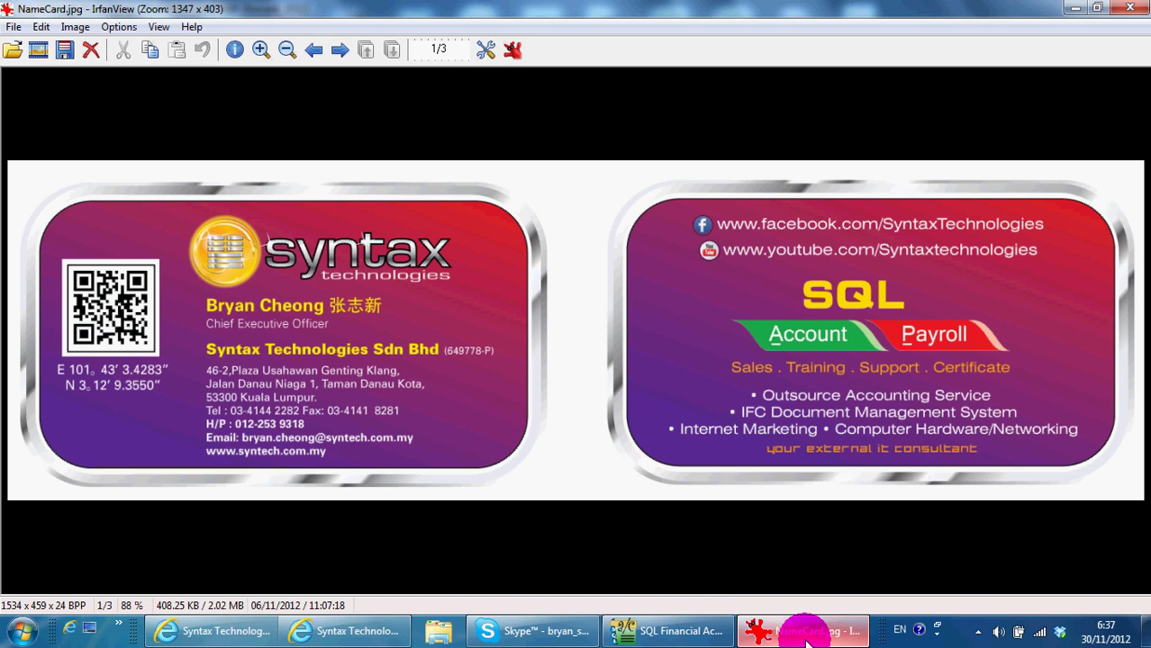